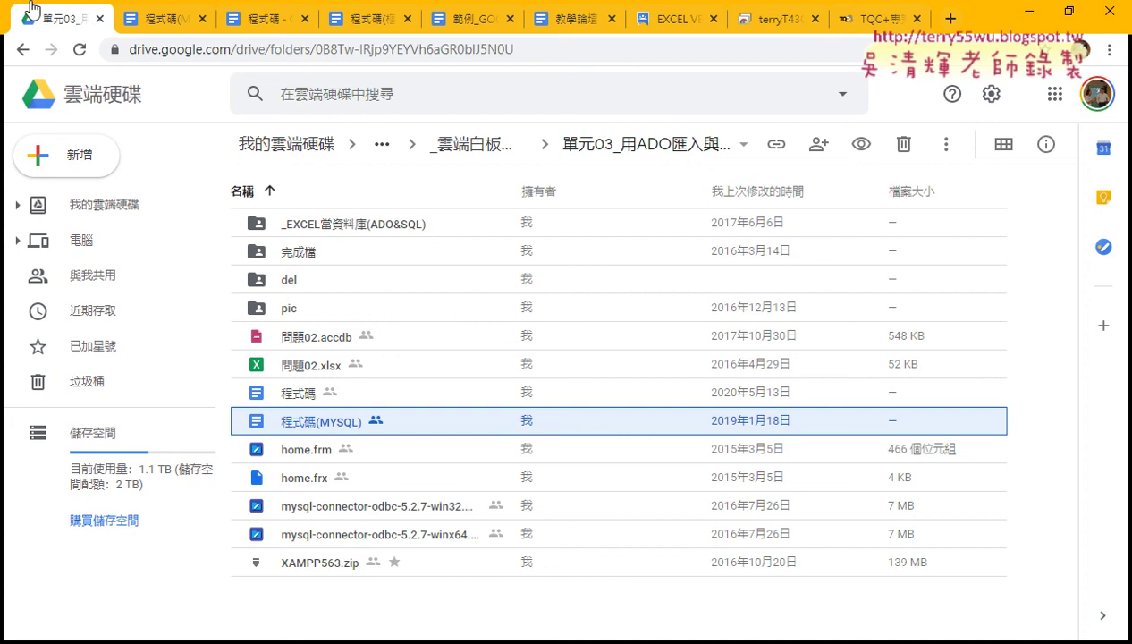
Go up a folder, enter 單元01_資料拆解相關(VBA基礎), and open the 範例_GOOGLE試算表複選資料切割程式碼 doc
{"action": "left_click", "coordinate": [472, 146]}
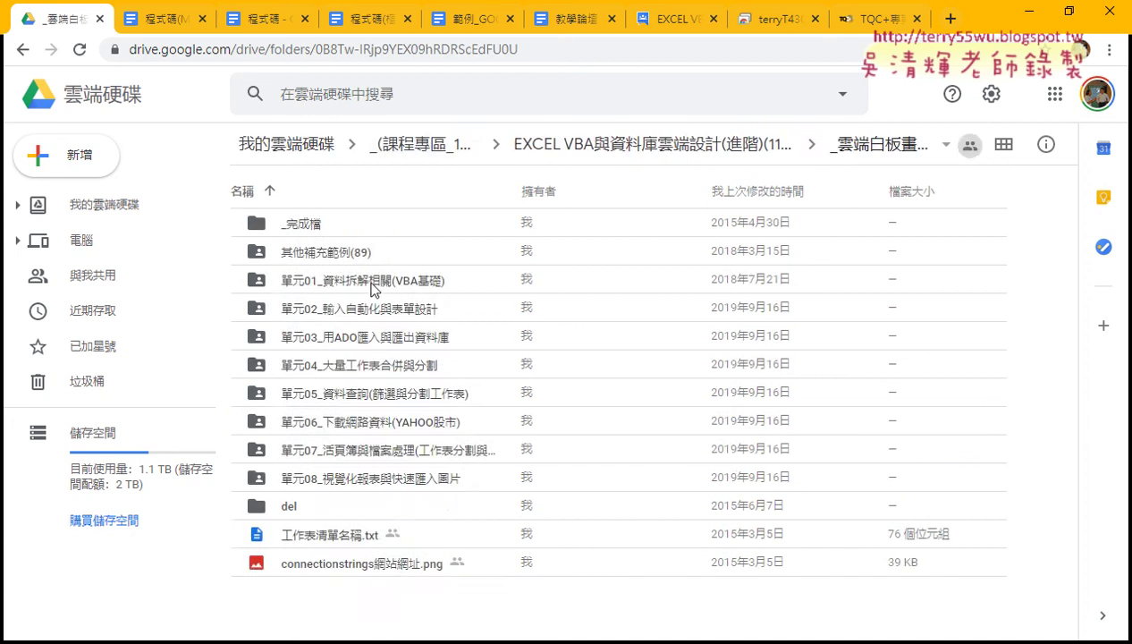
{"action": "double_click", "coordinate": [370, 283]}
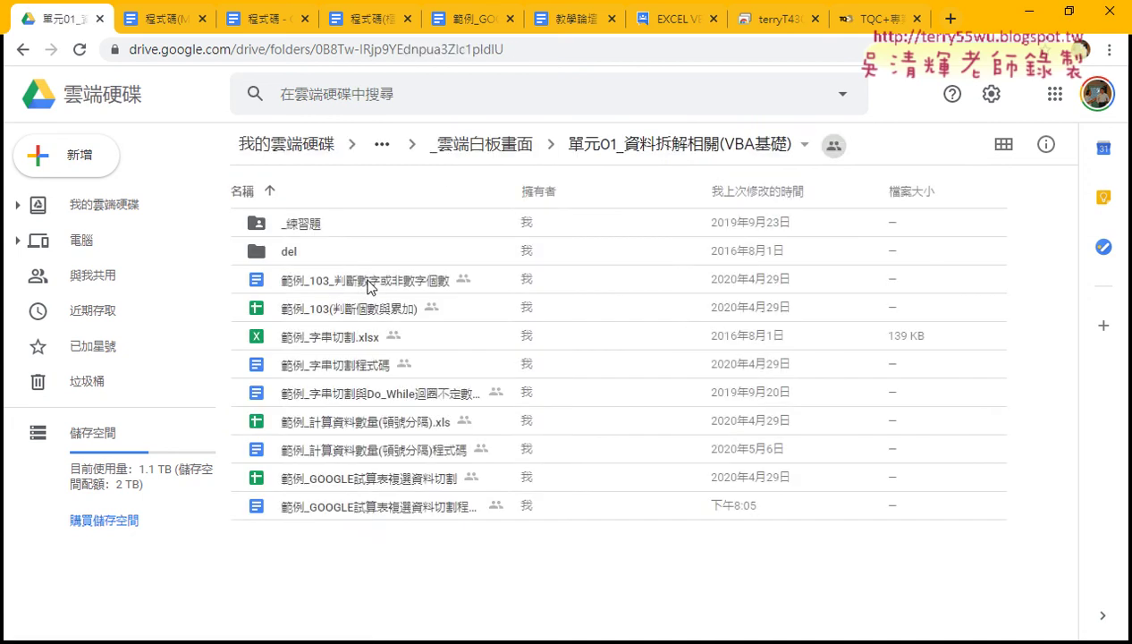
{"action": "double_click", "coordinate": [367, 506]}
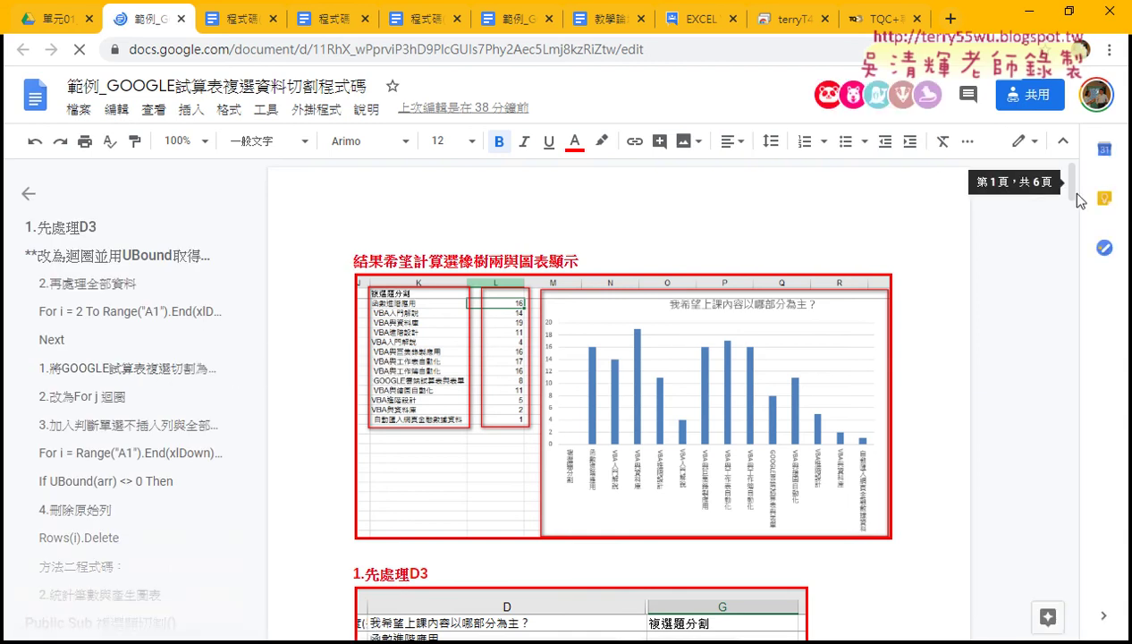
{"action": "left_click_drag", "start_coordinate": [1071, 183], "coordinate": [1071, 363]}
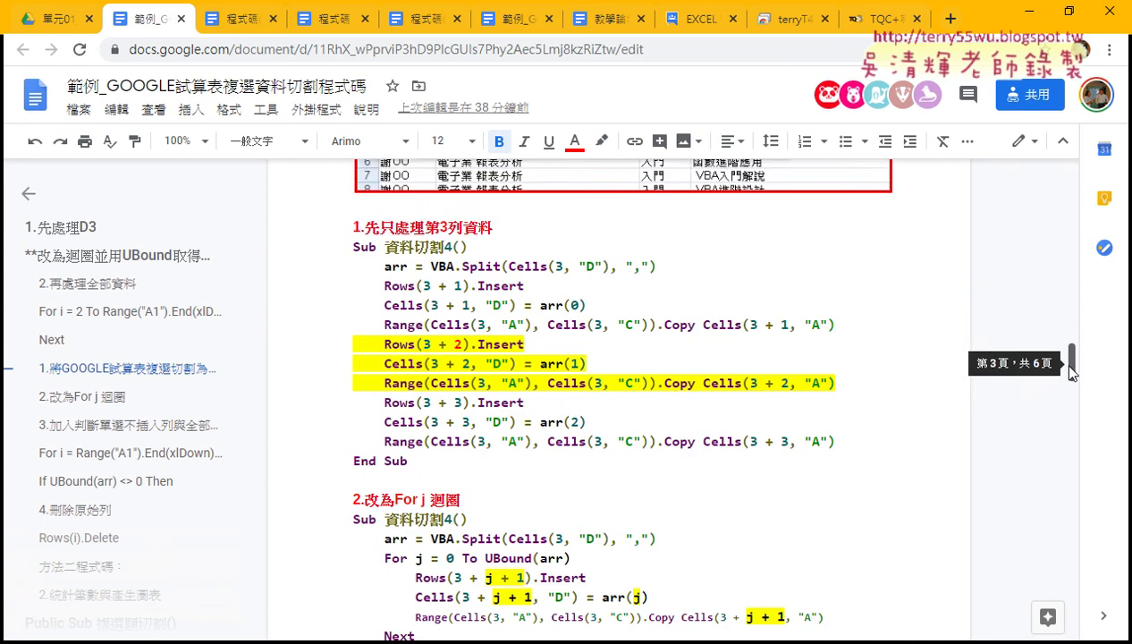
{"action": "scroll", "coordinate": [446, 302], "scroll_direction": "down", "scroll_amount": 2}
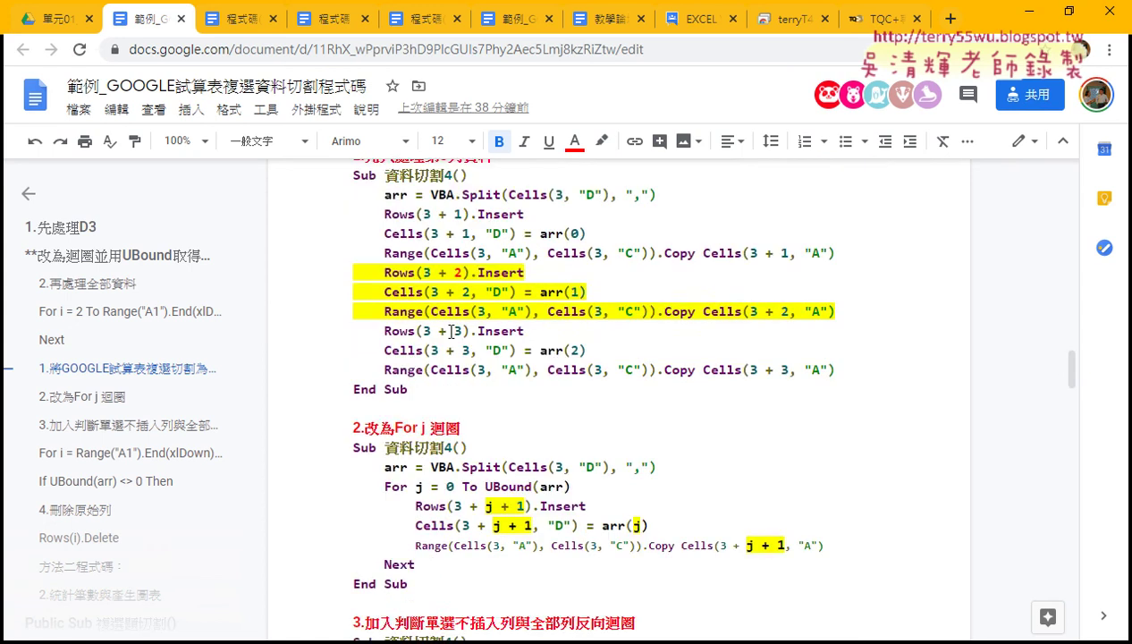
{"action": "scroll", "coordinate": [429, 420], "scroll_direction": "down", "scroll_amount": 2}
{"action": "scroll", "coordinate": [443, 515], "scroll_direction": "down", "scroll_amount": 2}
{"action": "scroll", "coordinate": [456, 525], "scroll_direction": "down", "scroll_amount": 2}
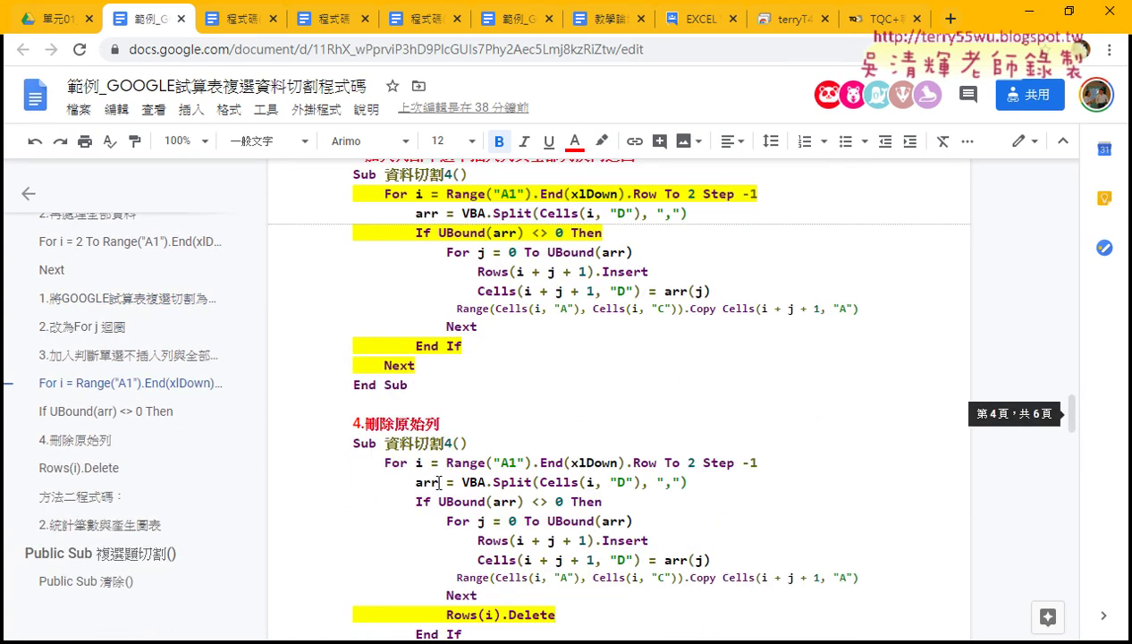
{"action": "scroll", "coordinate": [521, 571], "scroll_direction": "down", "scroll_amount": 2}
{"action": "left_click_drag", "start_coordinate": [569, 439], "coordinate": [347, 438]}
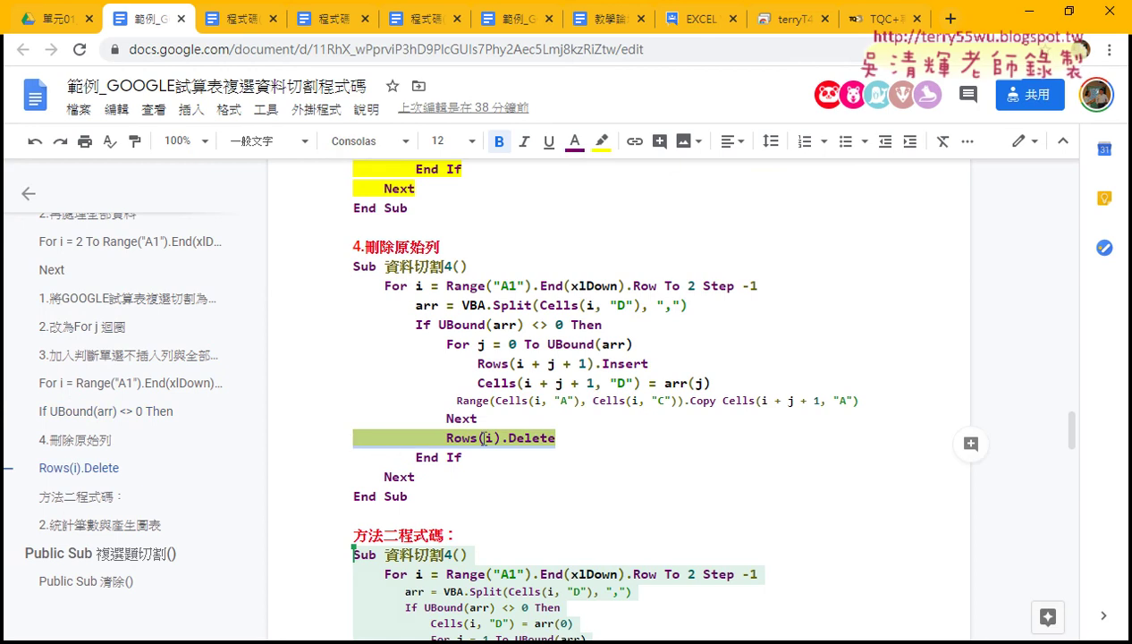
{"action": "scroll", "coordinate": [484, 438], "scroll_direction": "down", "scroll_amount": 2}
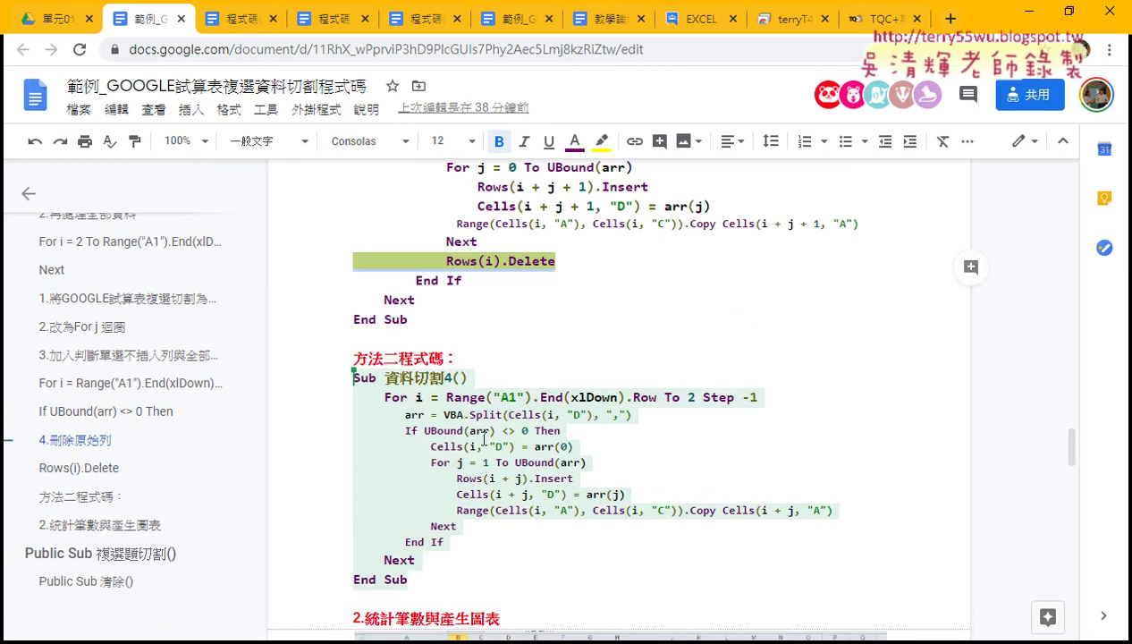
{"action": "left_click", "coordinate": [418, 416]}
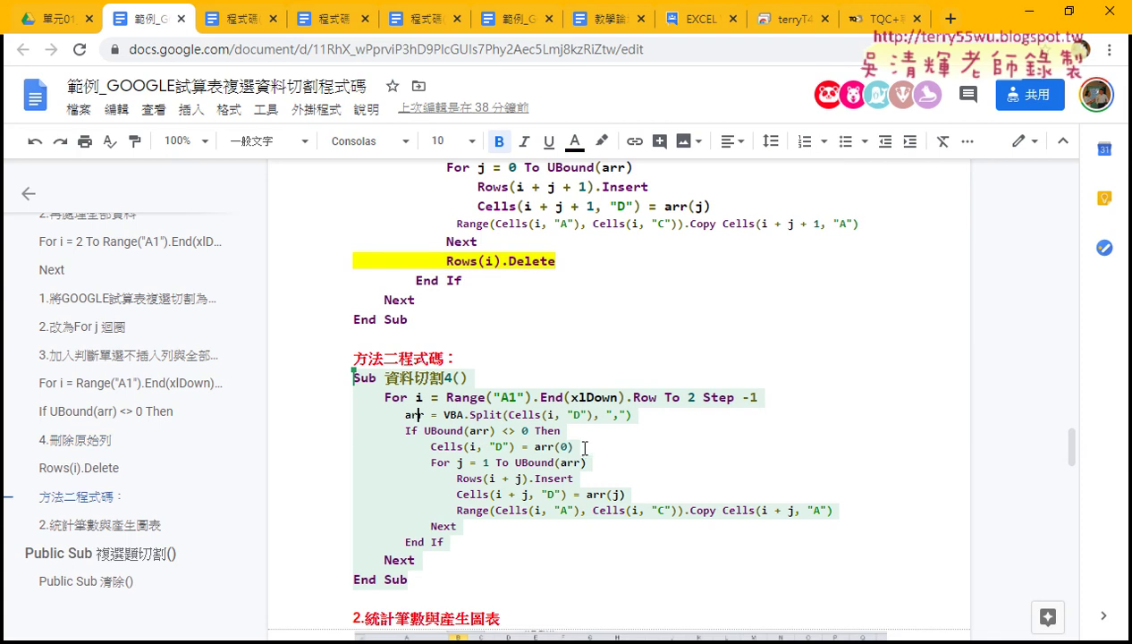
{"action": "left_click_drag", "start_coordinate": [585, 447], "coordinate": [426, 446]}
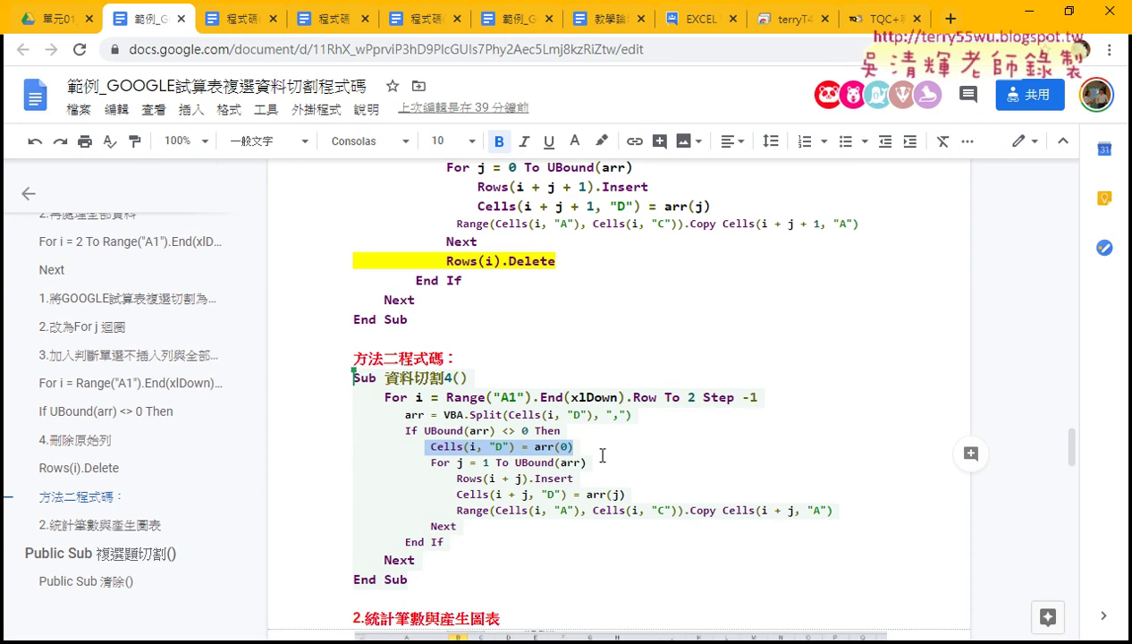
Leave the code document for the Google Drive tab and go up to the whiteboard folder
{"action": "scroll", "coordinate": [603, 456], "scroll_direction": "up", "scroll_amount": 2}
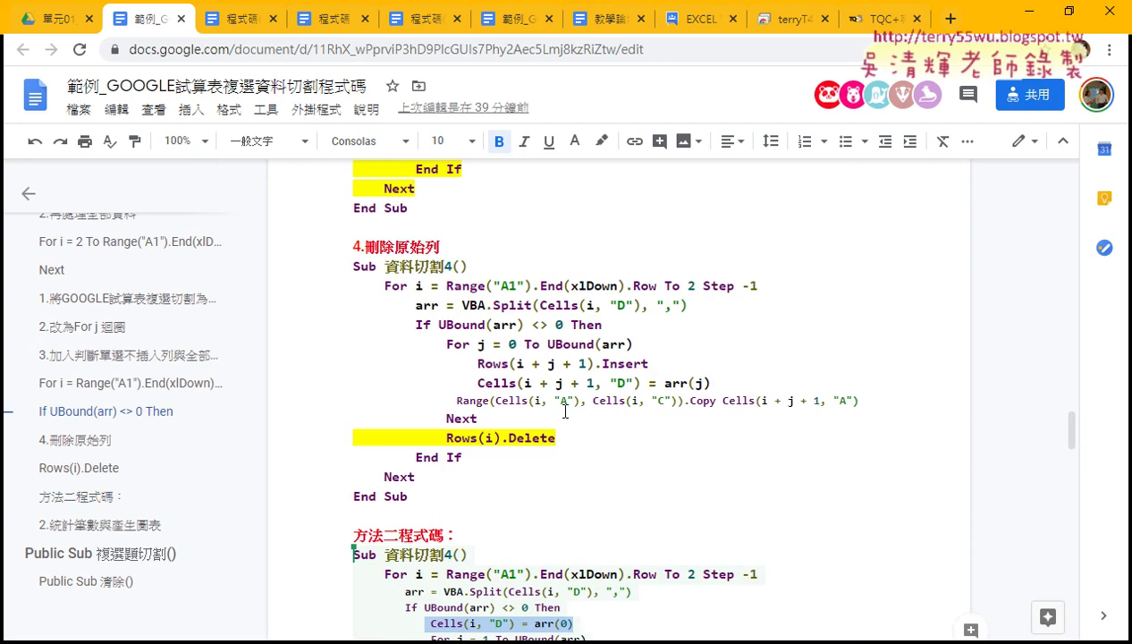
{"action": "left_click", "coordinate": [481, 264]}
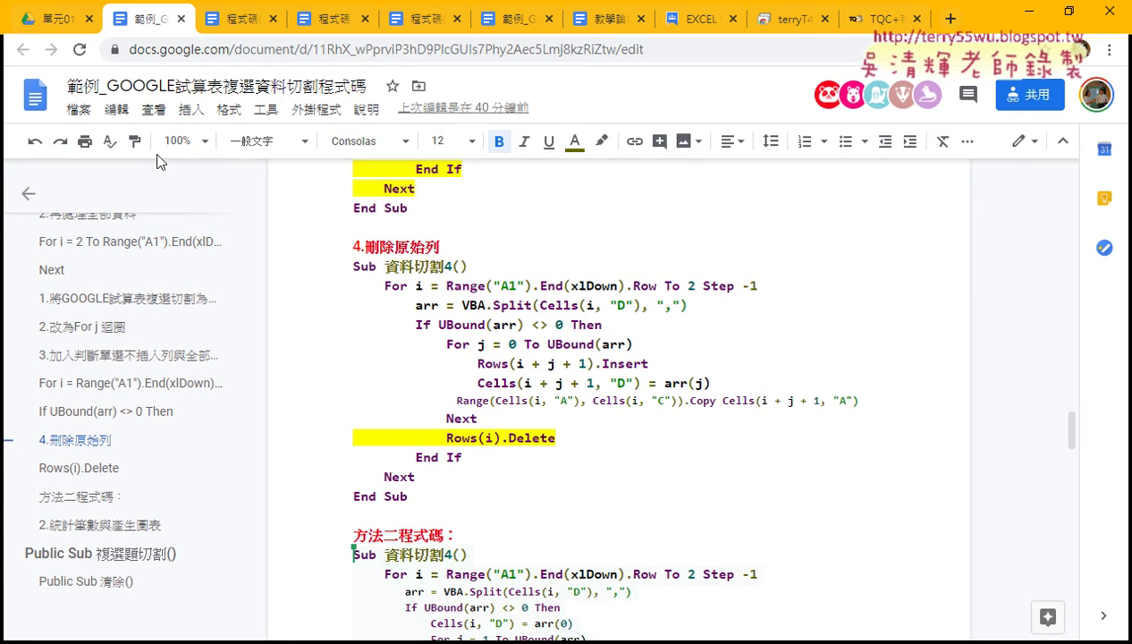
{"action": "left_click", "coordinate": [50, 26]}
{"action": "left_click", "coordinate": [23, 51]}
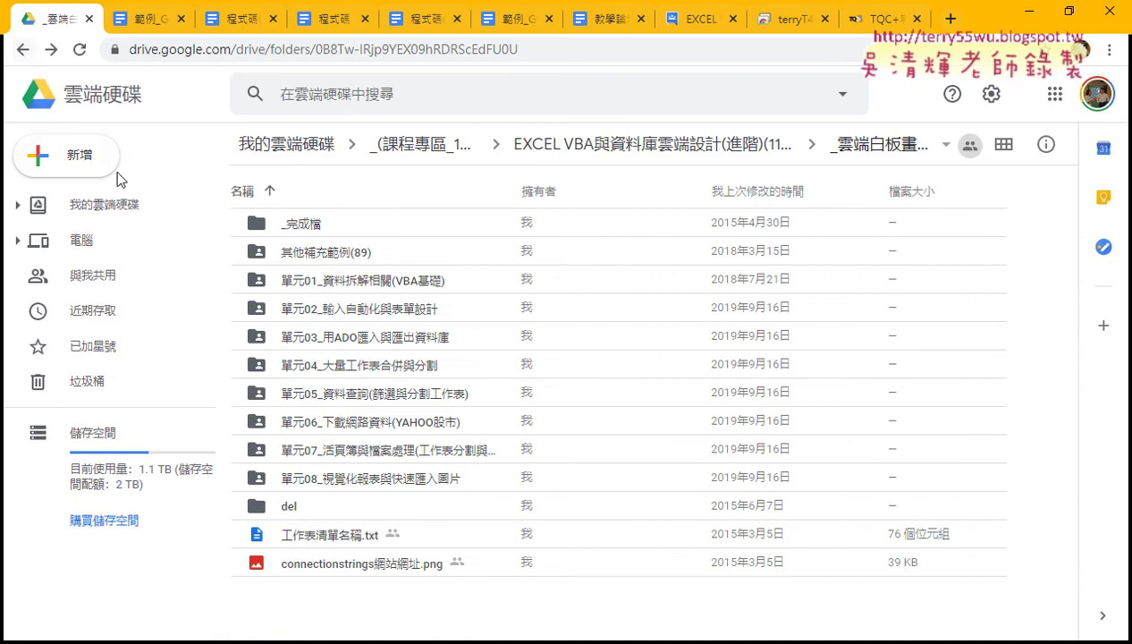
Enter the 單元03_用ADO匯入與匯出資料庫 folder and open the 程式碼(MYSQL) document
{"action": "left_click", "coordinate": [351, 400]}
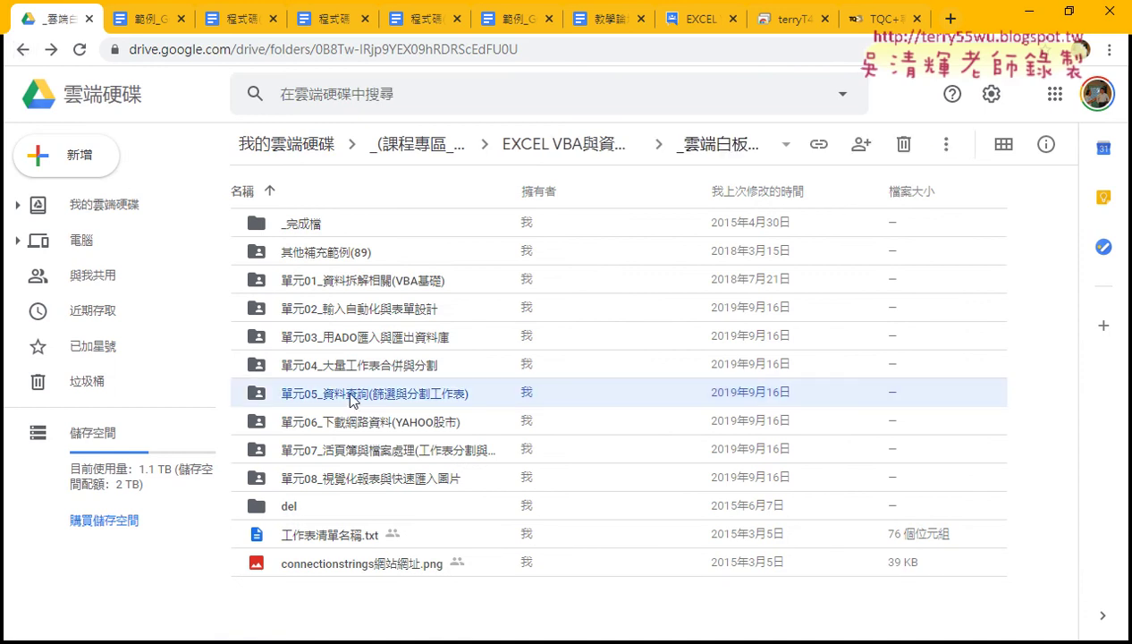
{"action": "left_click", "coordinate": [358, 341]}
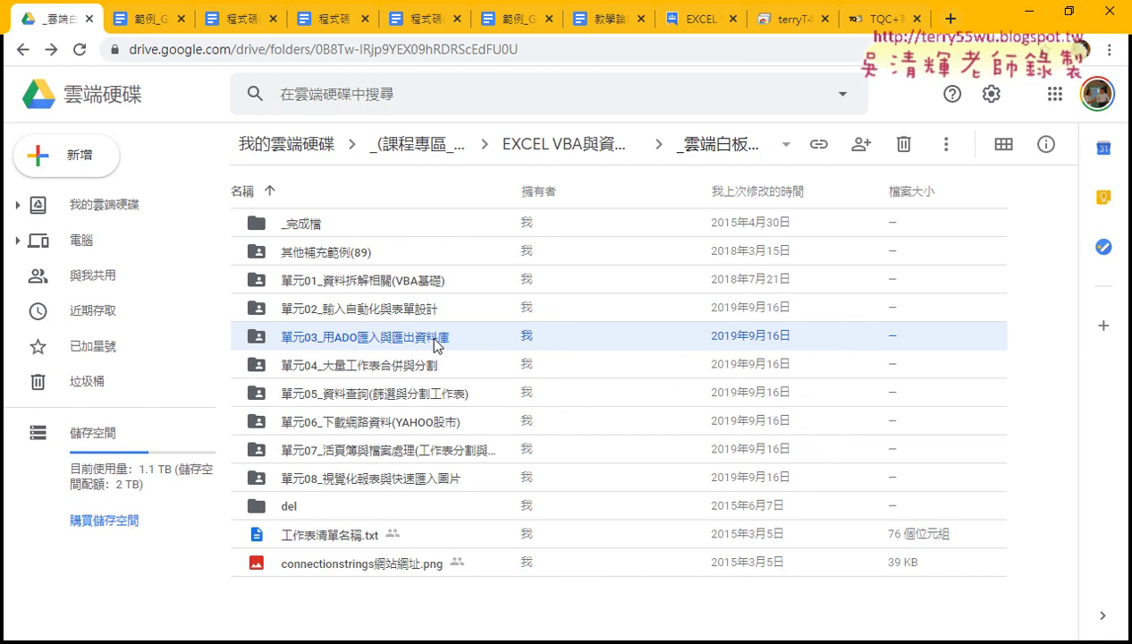
{"action": "double_click", "coordinate": [434, 340]}
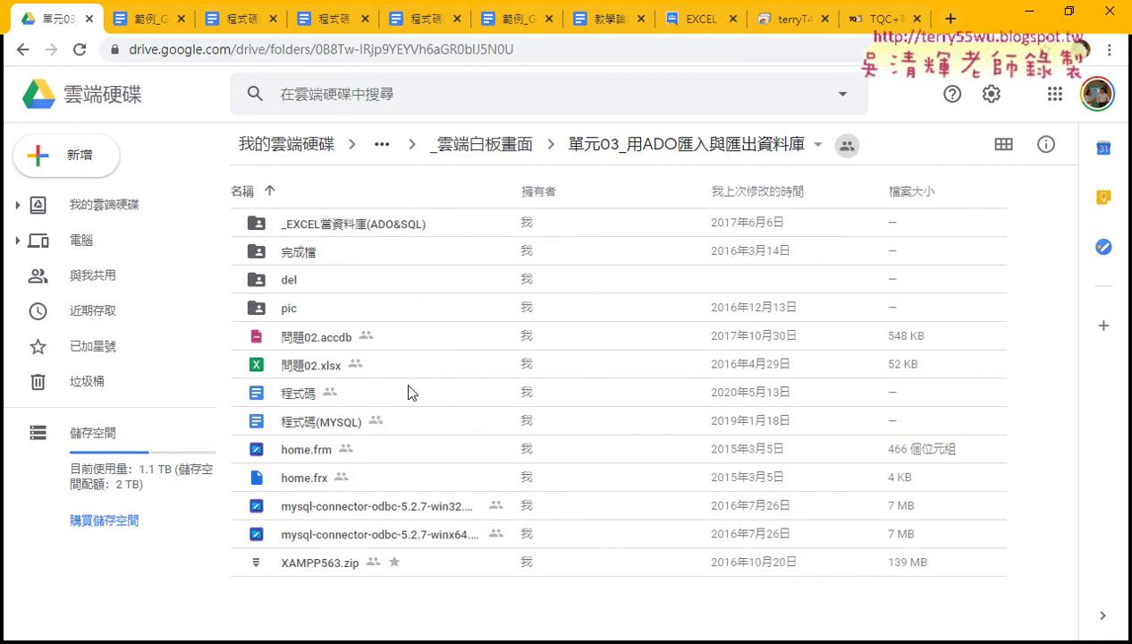
{"action": "left_click", "coordinate": [330, 425]}
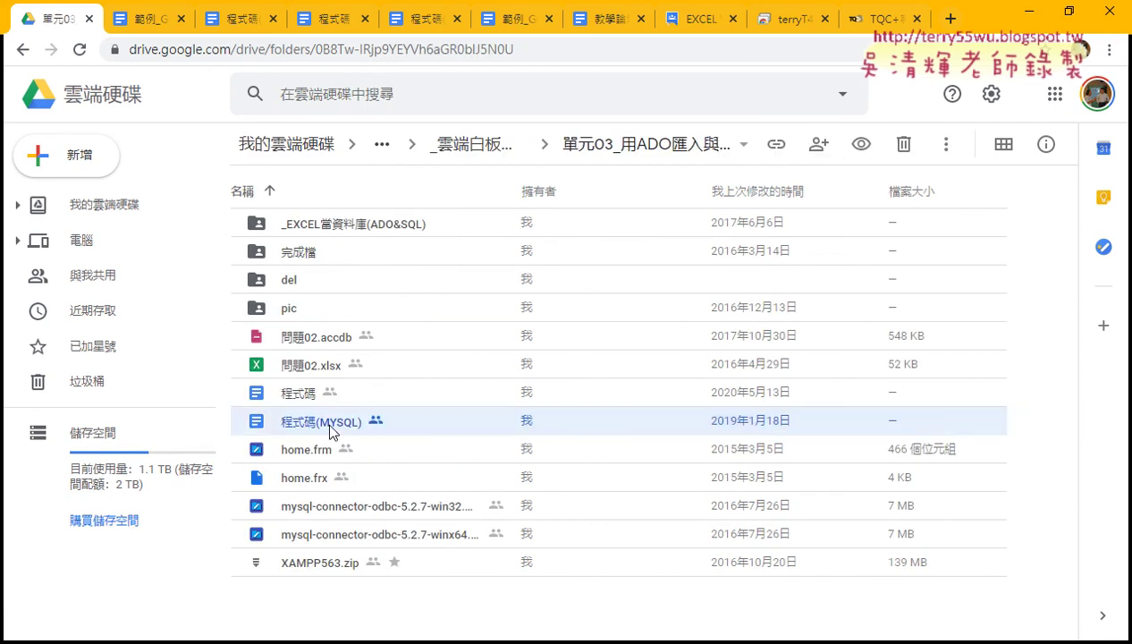
{"action": "double_click", "coordinate": [329, 425]}
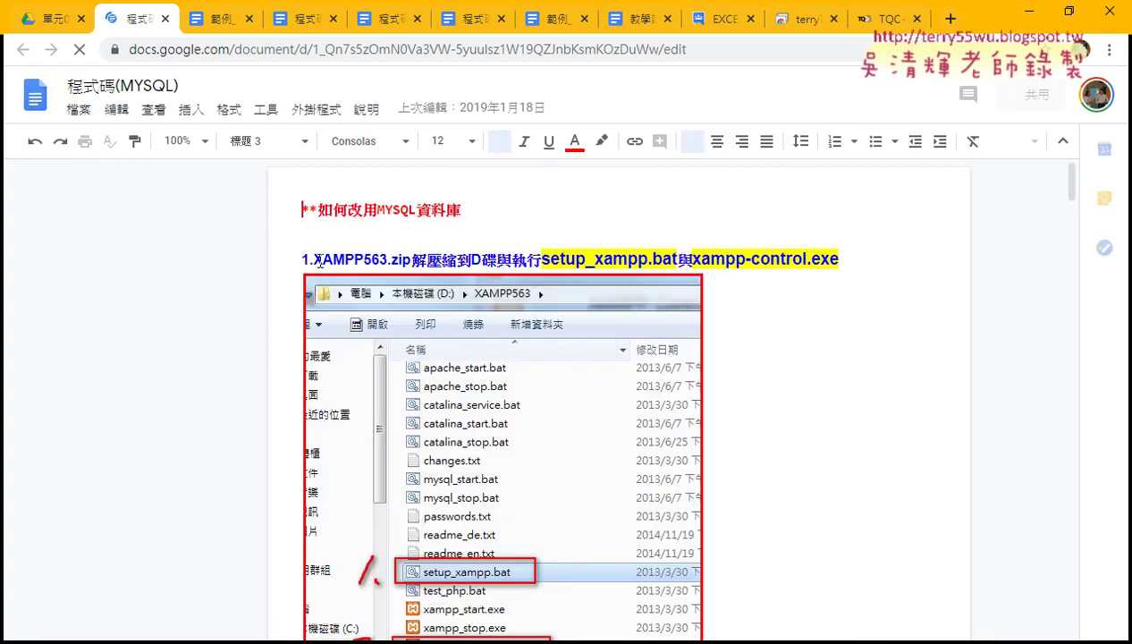
{"action": "mouse_move", "coordinate": [313, 260]}
{"action": "left_mouse_down"}
{"action": "mouse_move", "coordinate": [377, 261]}
{"action": "mouse_move", "coordinate": [363, 260]}
{"action": "left_mouse_up"}
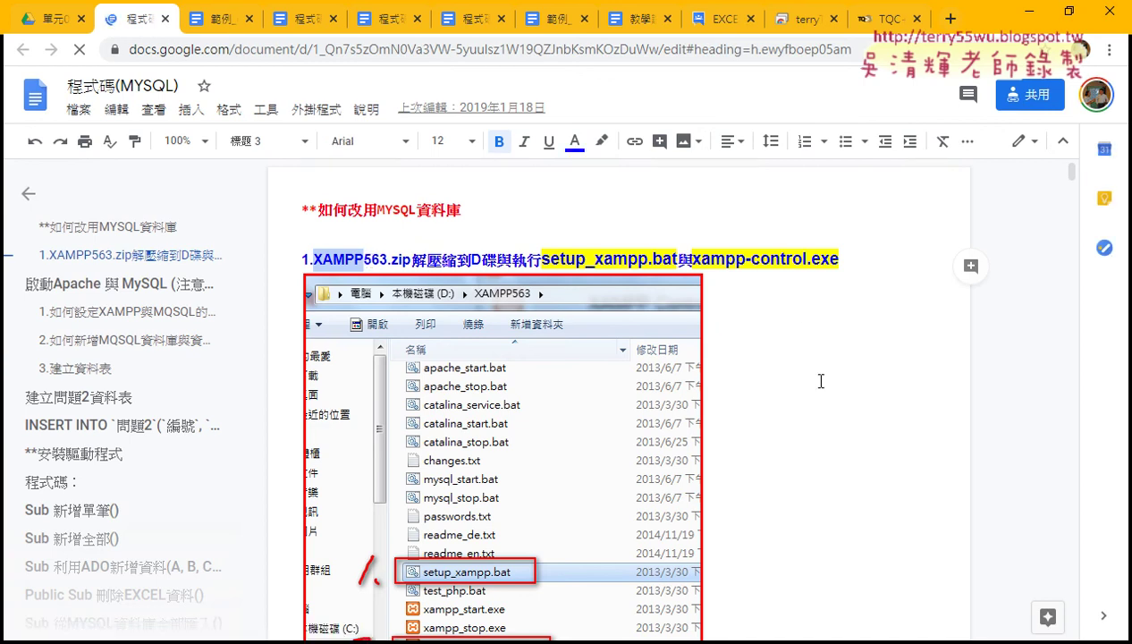
{"action": "scroll", "coordinate": [819, 382], "scroll_direction": "down", "scroll_amount": 8}
{"action": "scroll", "coordinate": [691, 332], "scroll_direction": "down", "scroll_amount": 1}
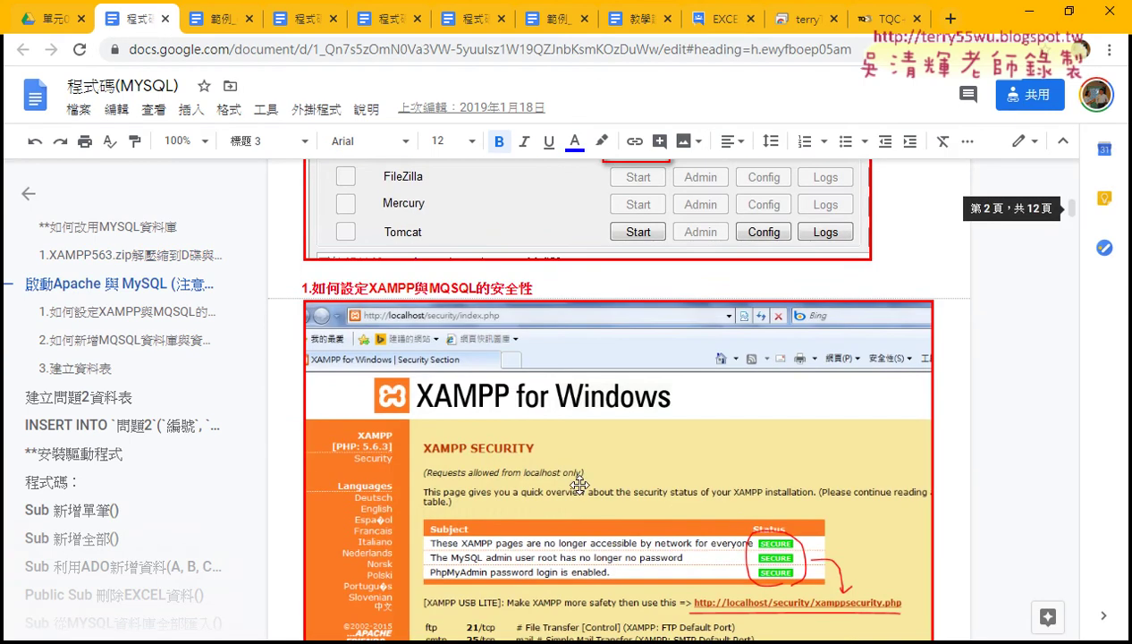
{"action": "scroll", "coordinate": [662, 375], "scroll_direction": "down", "scroll_amount": 3}
{"action": "scroll", "coordinate": [626, 429], "scroll_direction": "down", "scroll_amount": 3}
{"action": "scroll", "coordinate": [581, 485], "scroll_direction": "down", "scroll_amount": 3}
{"action": "scroll", "coordinate": [582, 485], "scroll_direction": "down", "scroll_amount": 2}
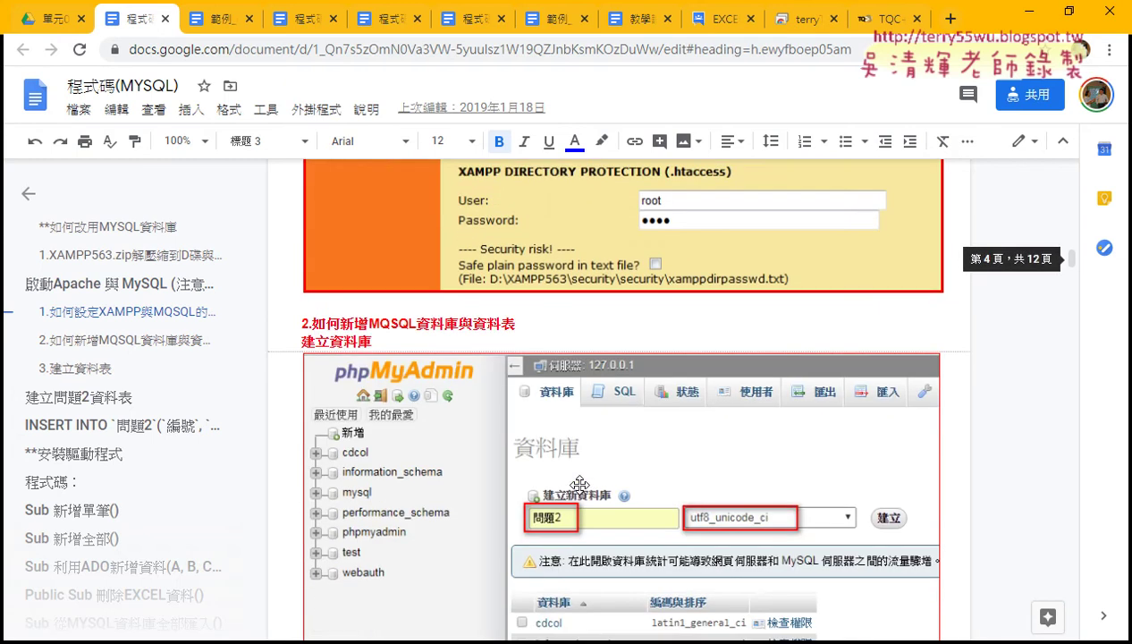
{"action": "scroll", "coordinate": [582, 485], "scroll_direction": "down", "scroll_amount": 2}
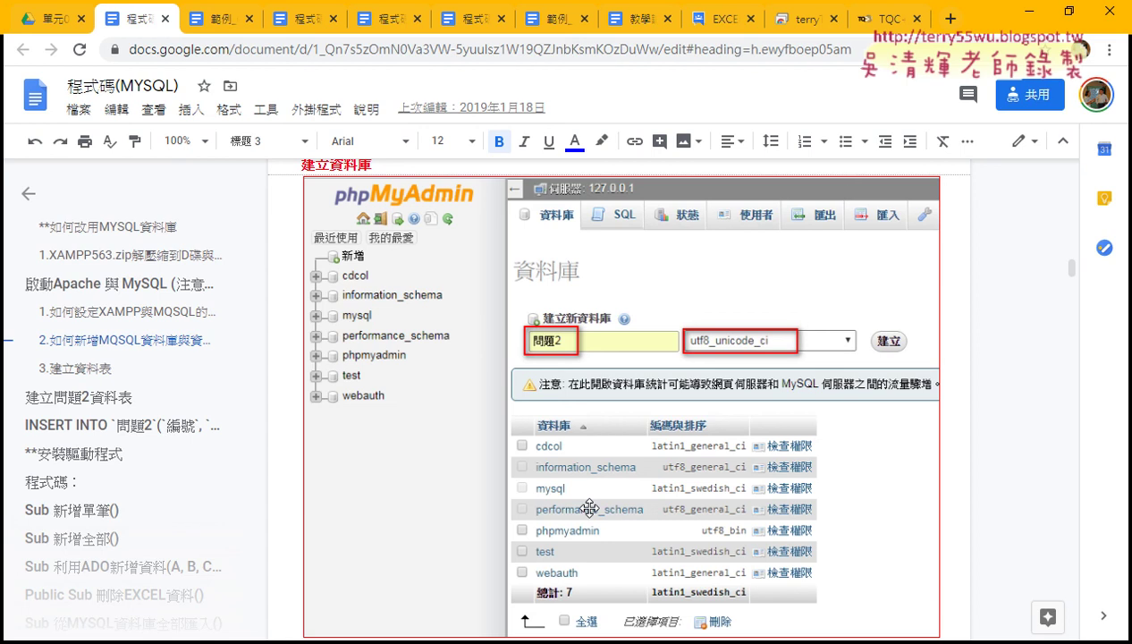
Scroll down to the INSERT INTO statement and highlight its VALUES part
{"action": "scroll", "coordinate": [590, 510], "scroll_direction": "down", "scroll_amount": 2}
{"action": "scroll", "coordinate": [587, 517], "scroll_direction": "down", "scroll_amount": 3}
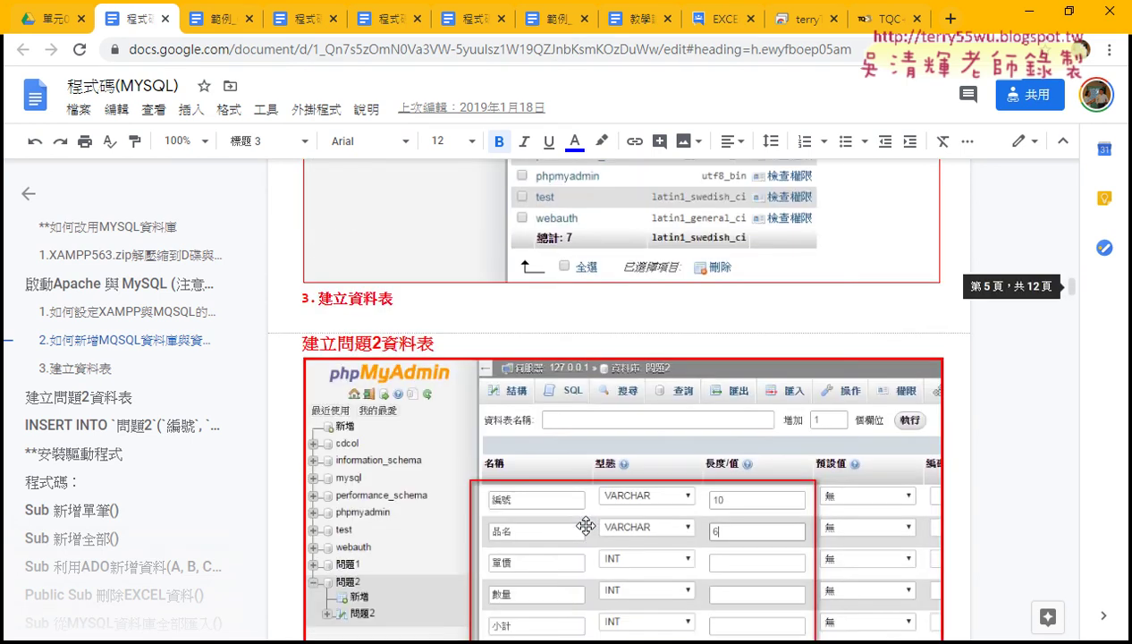
{"action": "scroll", "coordinate": [586, 526], "scroll_direction": "down", "scroll_amount": 5}
{"action": "scroll", "coordinate": [586, 526], "scroll_direction": "down", "scroll_amount": 3}
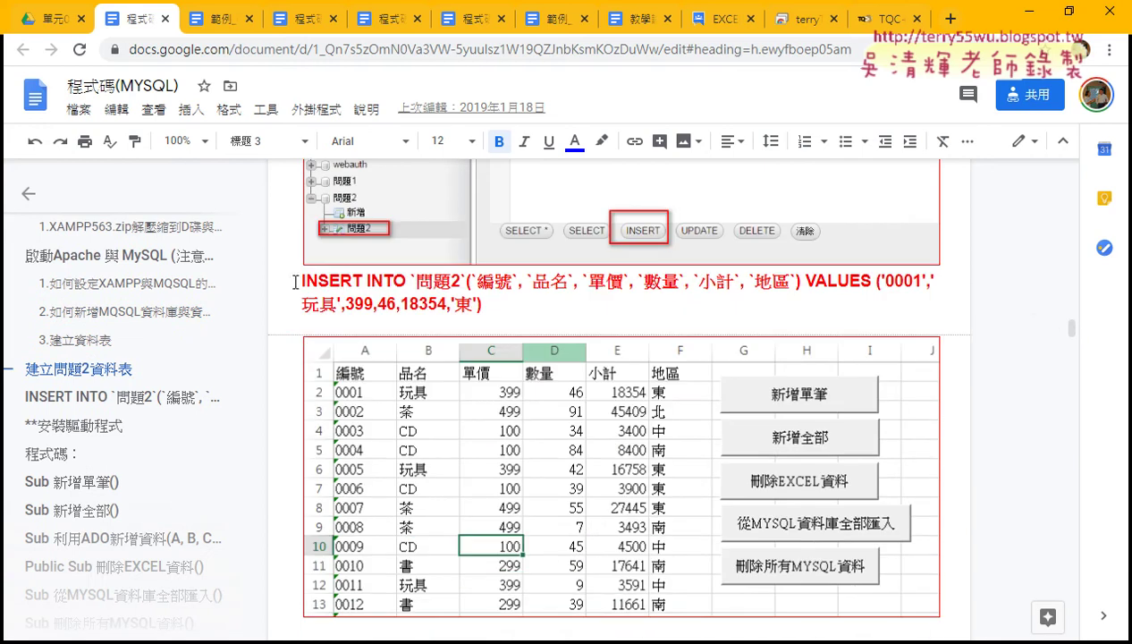
{"action": "left_click_drag", "start_coordinate": [301, 279], "coordinate": [408, 280]}
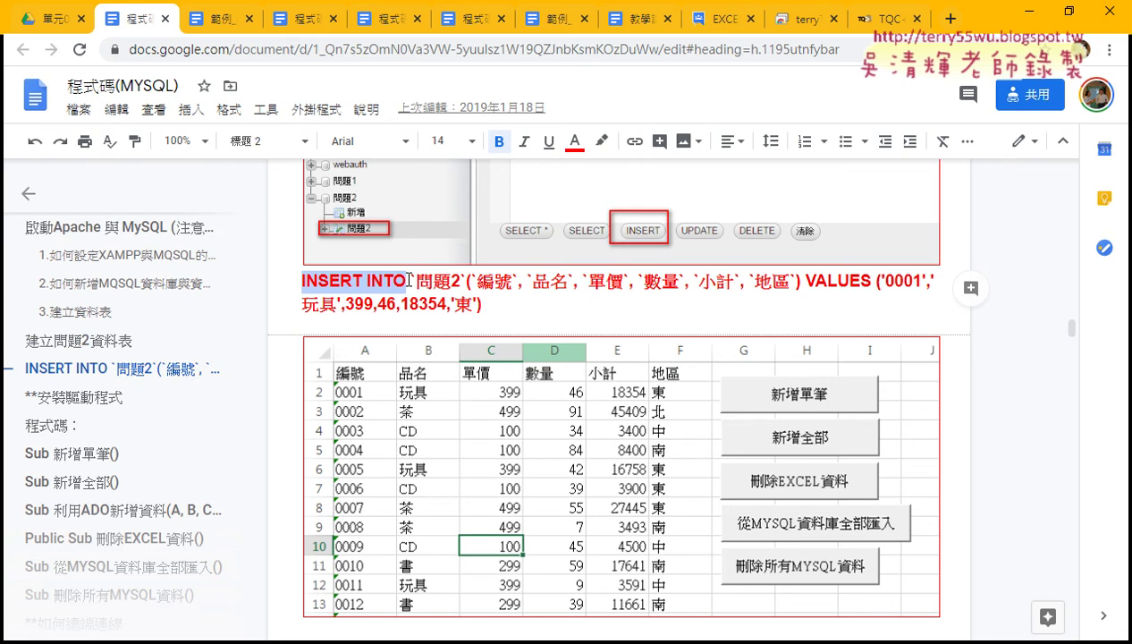
{"action": "left_click", "coordinate": [407, 280]}
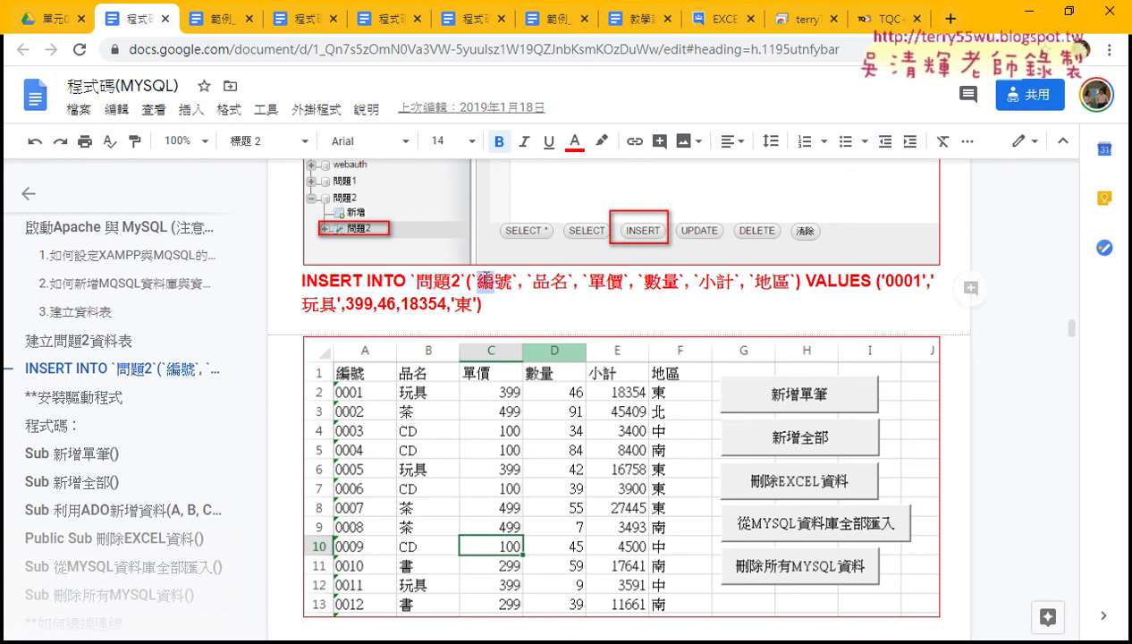
{"action": "left_click_drag", "start_coordinate": [490, 282], "coordinate": [909, 284]}
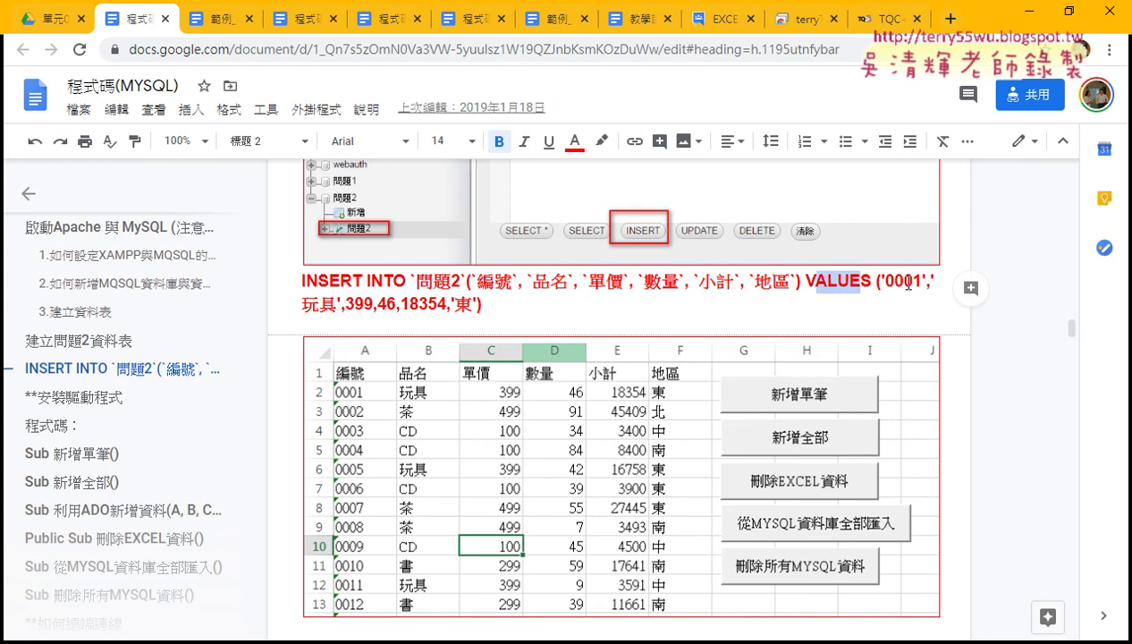
Scroll on to the Sub 利用ADO新增資料(A, B, C, D, E, F) routine
{"action": "scroll", "coordinate": [416, 305], "scroll_direction": "down", "scroll_amount": 7}
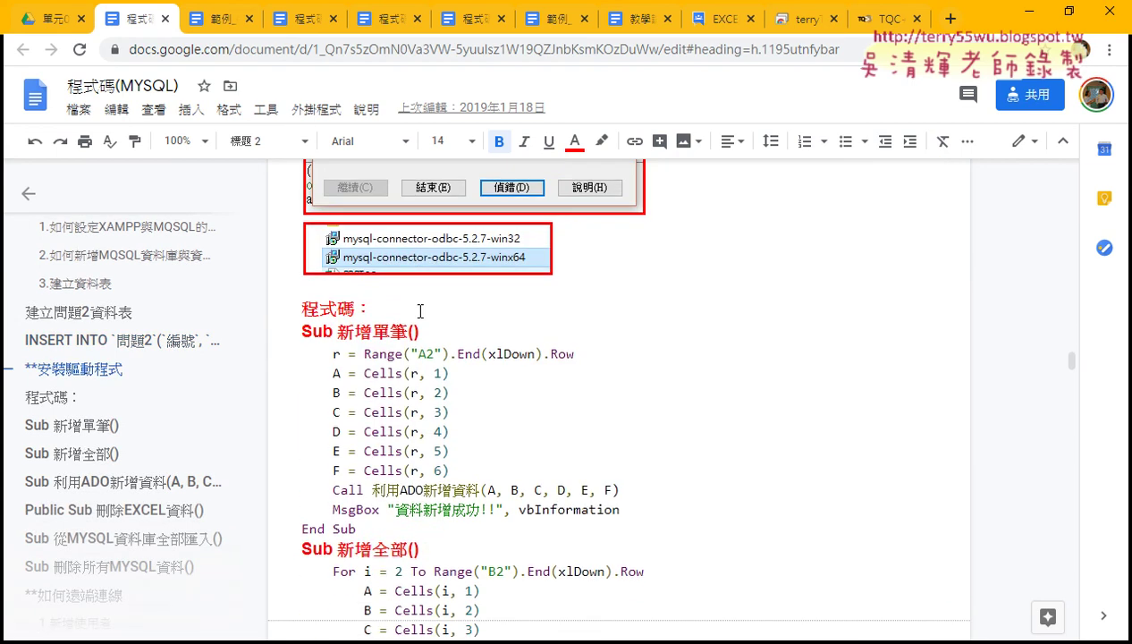
{"action": "scroll", "coordinate": [420, 311], "scroll_direction": "down", "scroll_amount": 3}
{"action": "scroll", "coordinate": [420, 310], "scroll_direction": "down", "scroll_amount": 1}
{"action": "scroll", "coordinate": [421, 312], "scroll_direction": "up", "scroll_amount": 2}
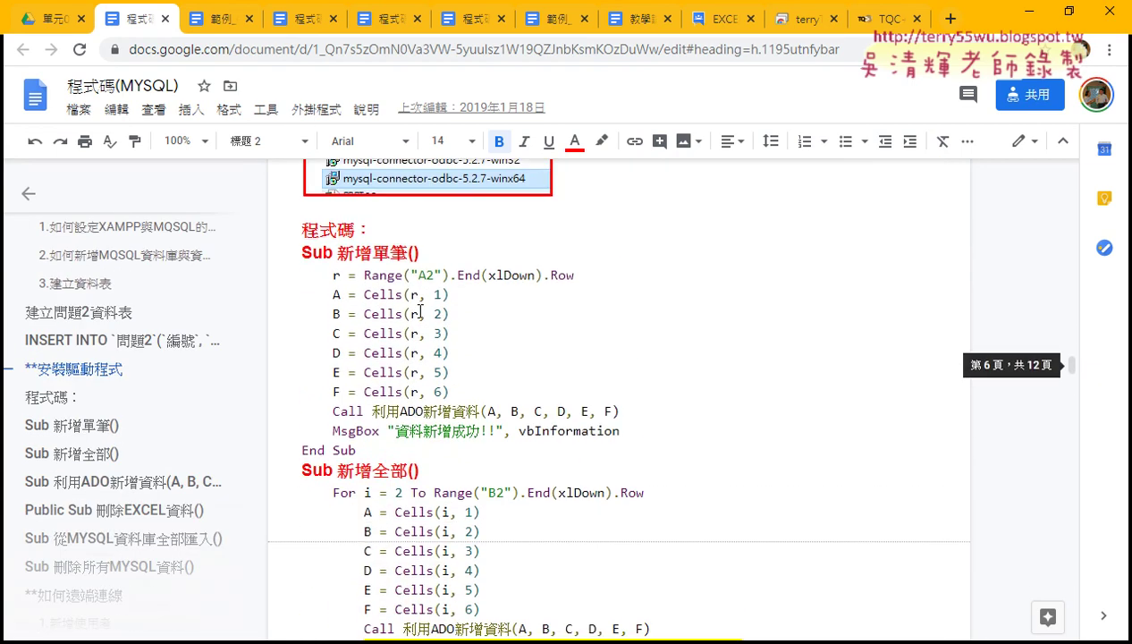
{"action": "scroll", "coordinate": [420, 310], "scroll_direction": "down", "scroll_amount": 2}
{"action": "scroll", "coordinate": [415, 309], "scroll_direction": "up", "scroll_amount": 1}
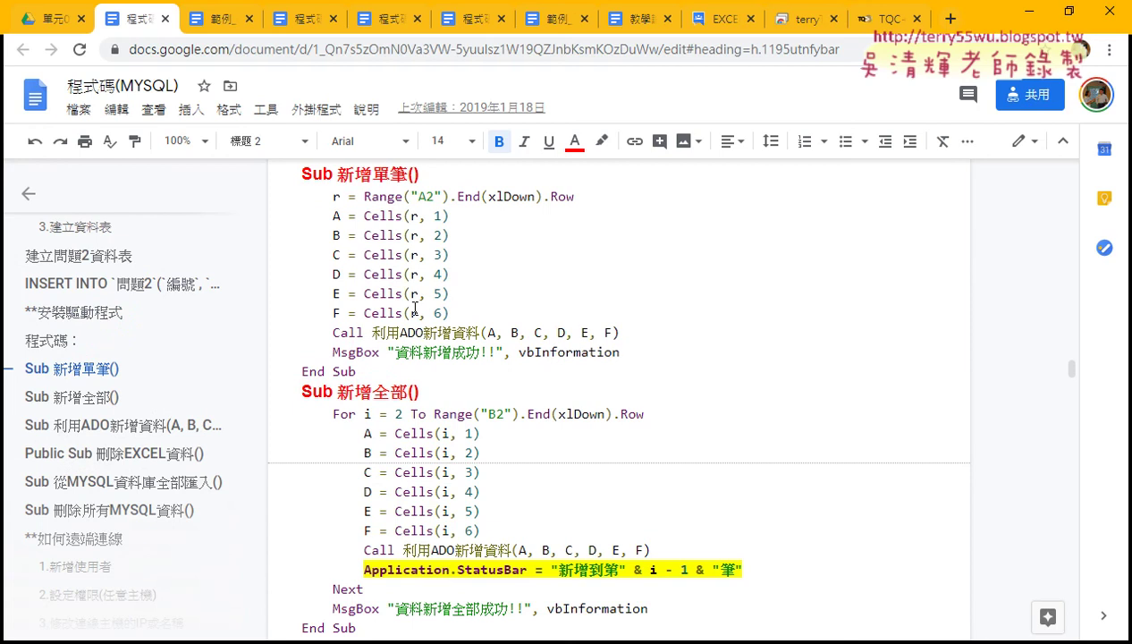
{"action": "scroll", "coordinate": [414, 308], "scroll_direction": "up", "scroll_amount": 4}
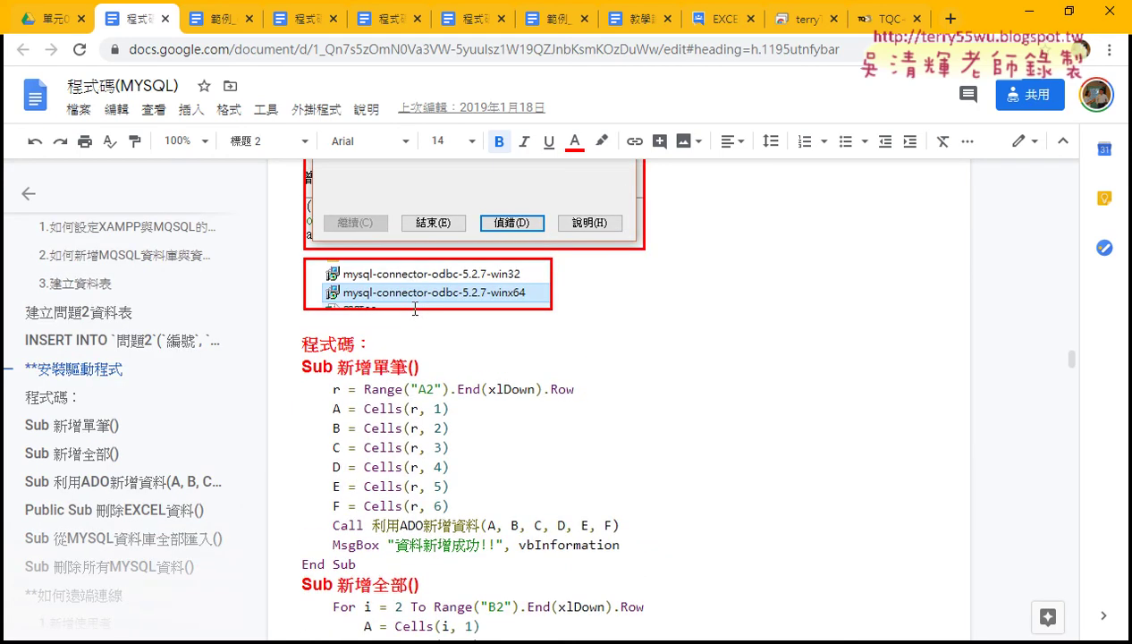
{"action": "scroll", "coordinate": [412, 358], "scroll_direction": "up", "scroll_amount": 1}
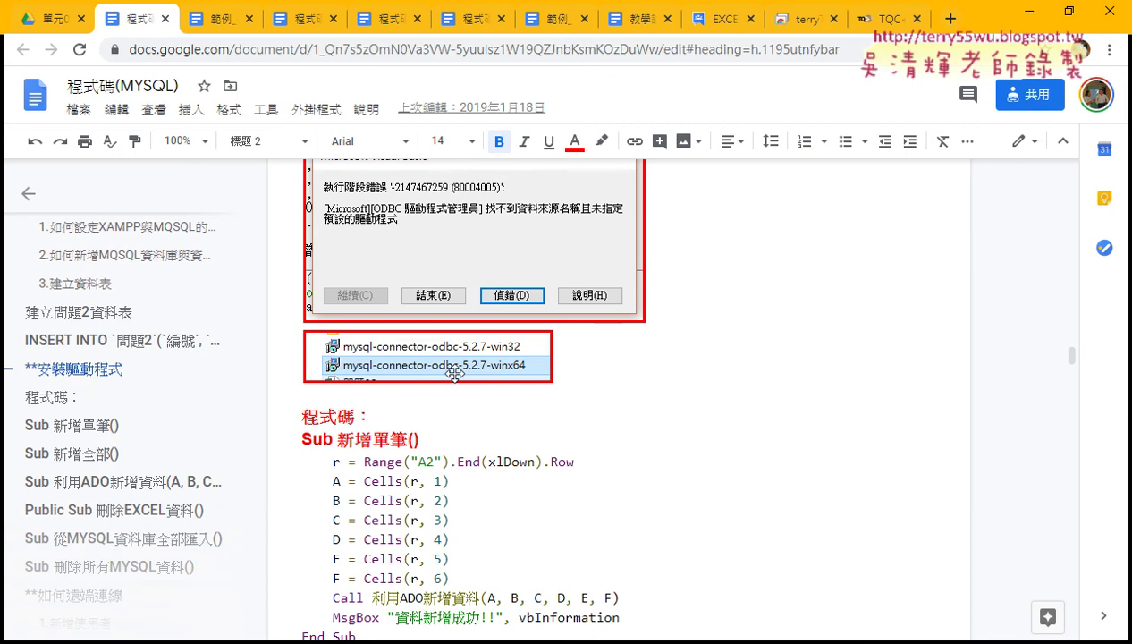
{"action": "scroll", "coordinate": [455, 373], "scroll_direction": "down", "scroll_amount": 2}
{"action": "scroll", "coordinate": [455, 374], "scroll_direction": "down", "scroll_amount": 2}
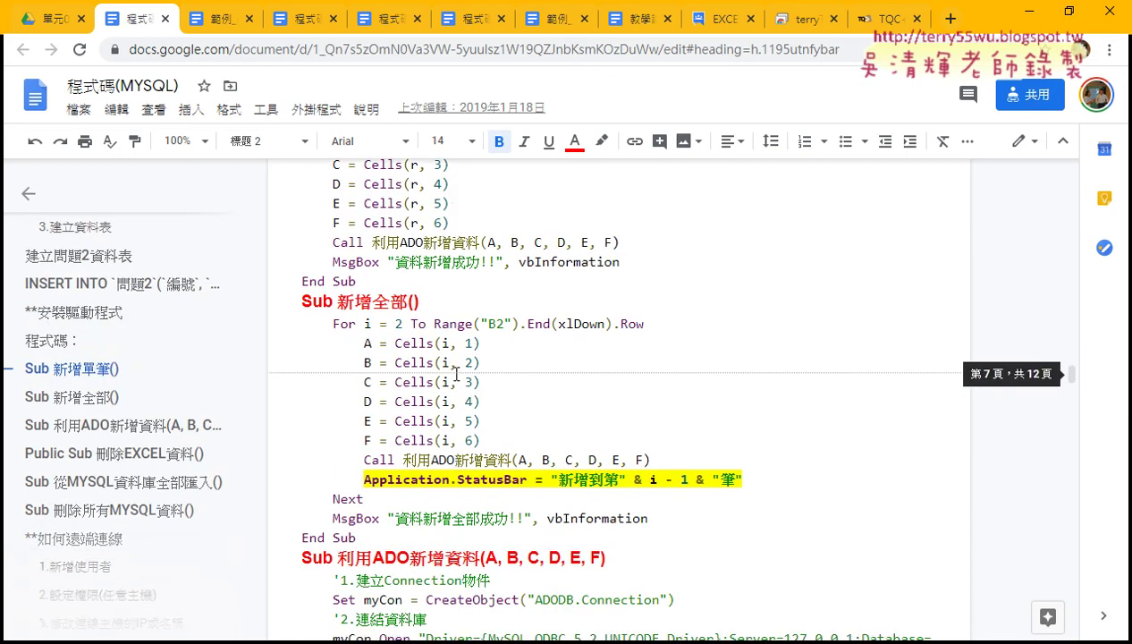
{"action": "scroll", "coordinate": [456, 374], "scroll_direction": "down", "scroll_amount": 1}
{"action": "scroll", "coordinate": [457, 373], "scroll_direction": "down", "scroll_amount": 2}
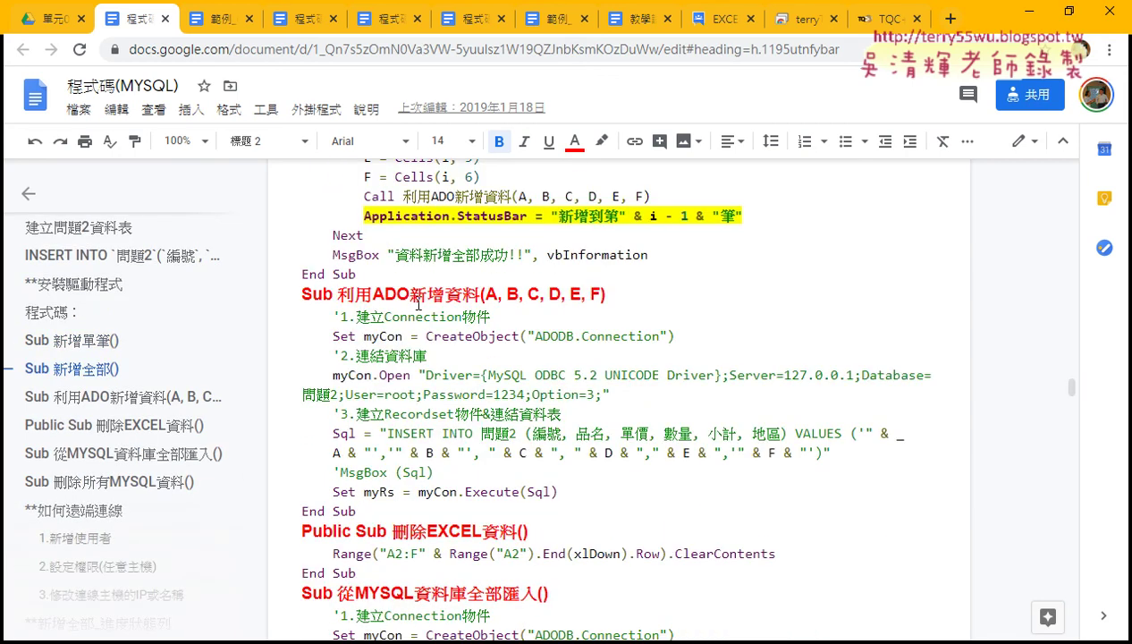
Highlight the ADO connection and insert code lines of the routine
{"action": "left_click_drag", "start_coordinate": [372, 294], "coordinate": [481, 296]}
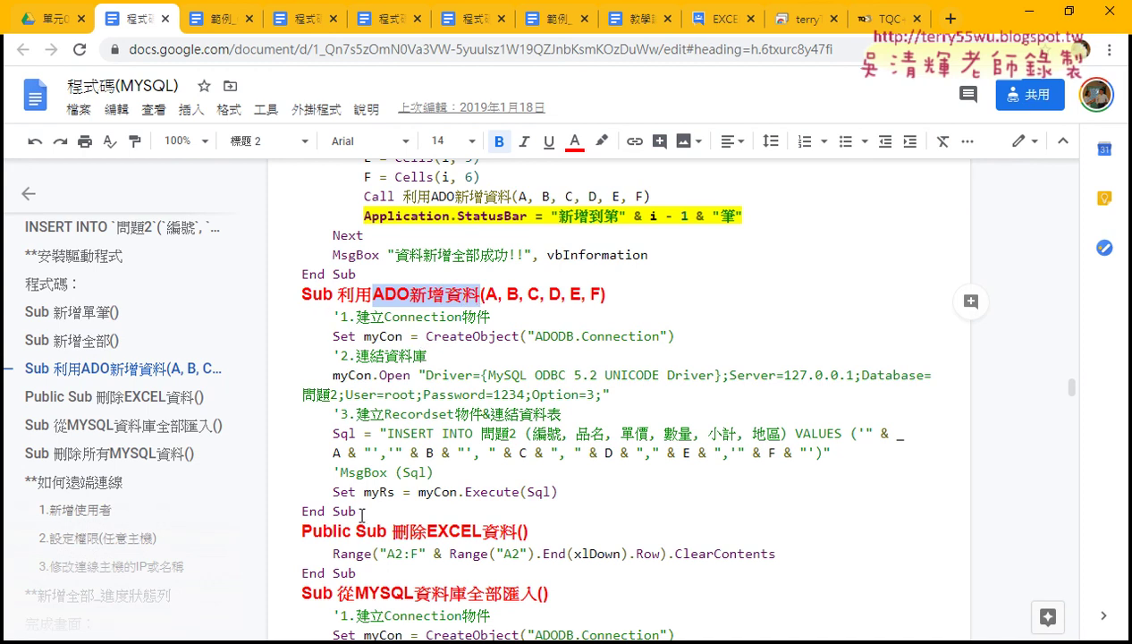
{"action": "mouse_move", "coordinate": [577, 492]}
{"action": "left_mouse_down"}
{"action": "mouse_move", "coordinate": [464, 481]}
{"action": "mouse_move", "coordinate": [264, 322]}
{"action": "left_mouse_up"}
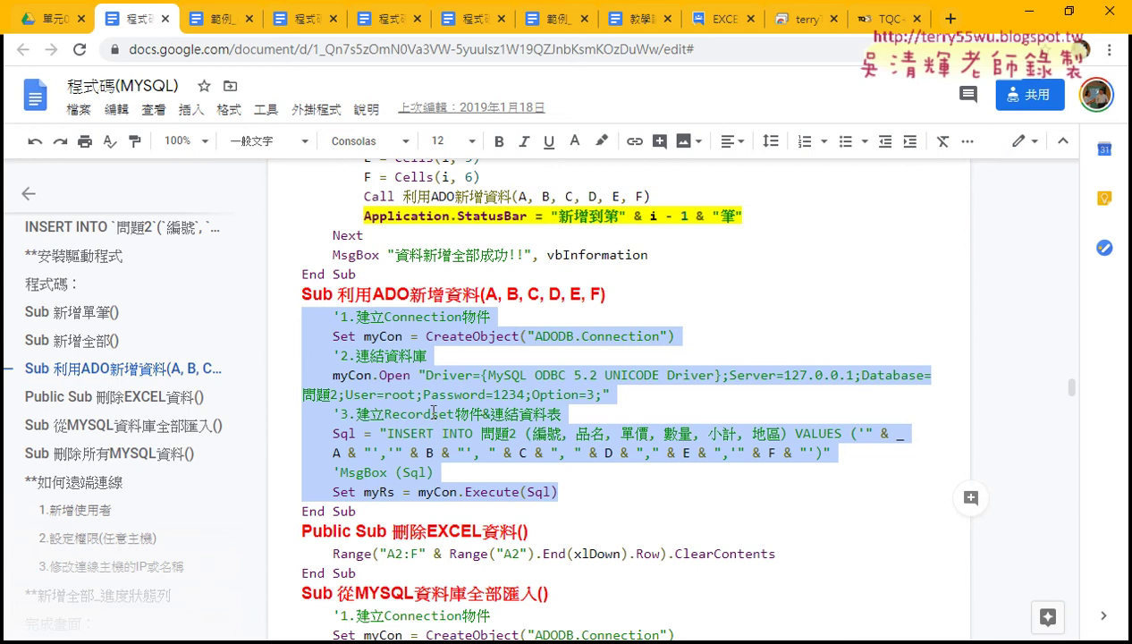
{"action": "scroll", "coordinate": [441, 420], "scroll_direction": "down", "scroll_amount": 2}
{"action": "scroll", "coordinate": [405, 416], "scroll_direction": "down", "scroll_amount": 2}
{"action": "scroll", "coordinate": [404, 416], "scroll_direction": "down", "scroll_amount": 3}
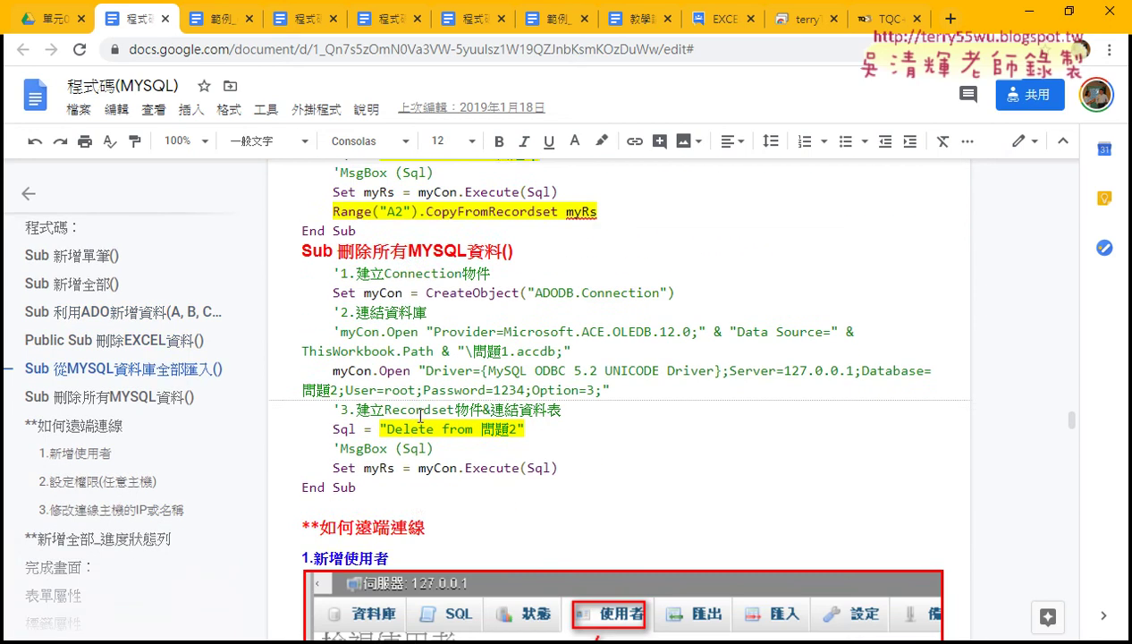
Scroll down to the 如何遠端連線 notes and open a new browser tab
{"action": "scroll", "coordinate": [419, 416], "scroll_direction": "down", "scroll_amount": 1}
{"action": "scroll", "coordinate": [419, 416], "scroll_direction": "down", "scroll_amount": 2}
{"action": "scroll", "coordinate": [420, 416], "scroll_direction": "down", "scroll_amount": 2}
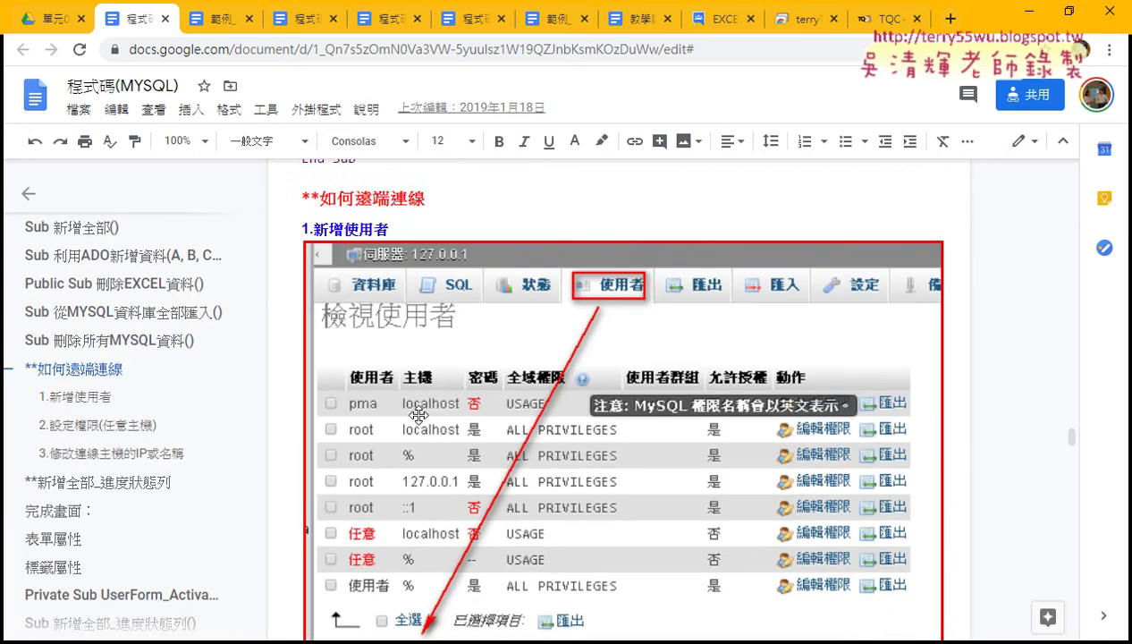
{"action": "scroll", "coordinate": [419, 416], "scroll_direction": "up", "scroll_amount": 1}
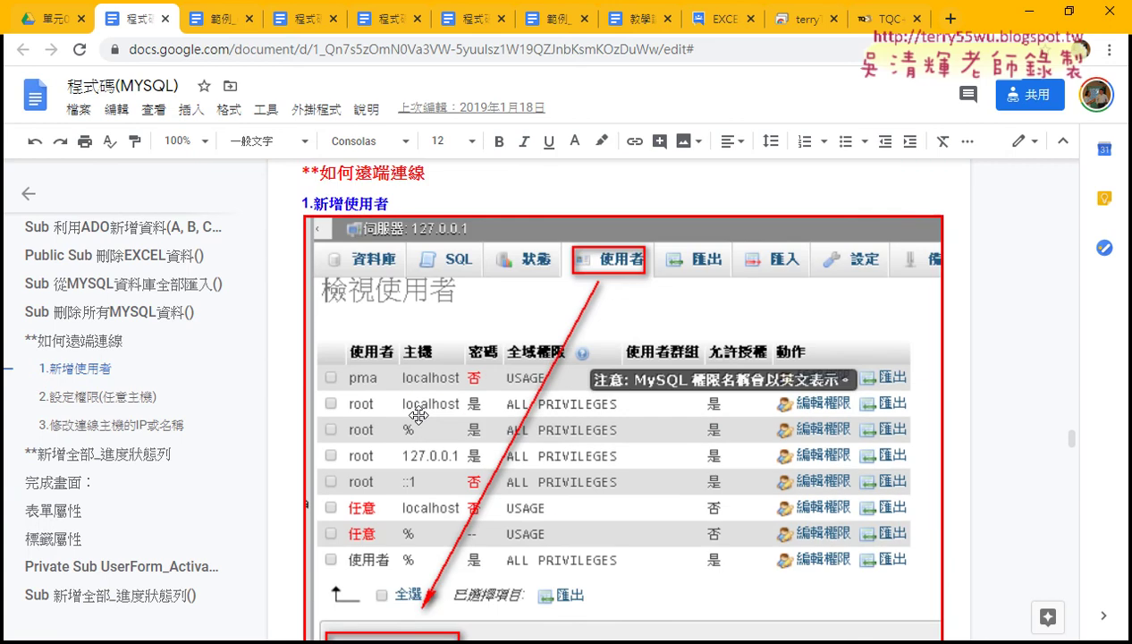
{"action": "left_click", "coordinate": [949, 18]}
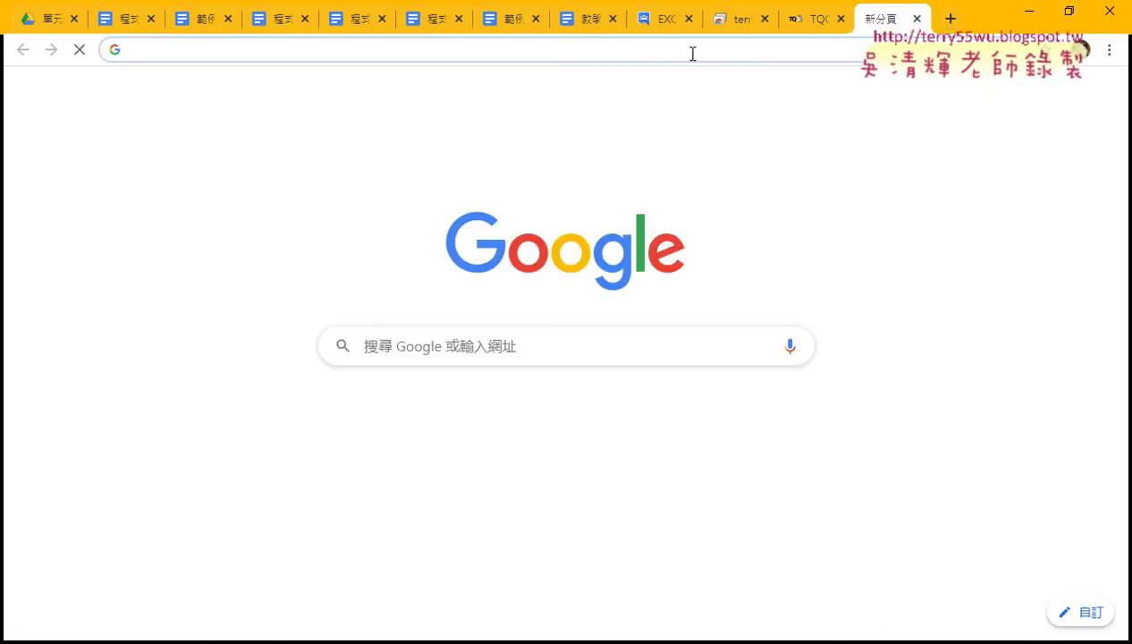
Search Google for the teacher's name and scroll through the results
{"action": "type", "text": "x"}
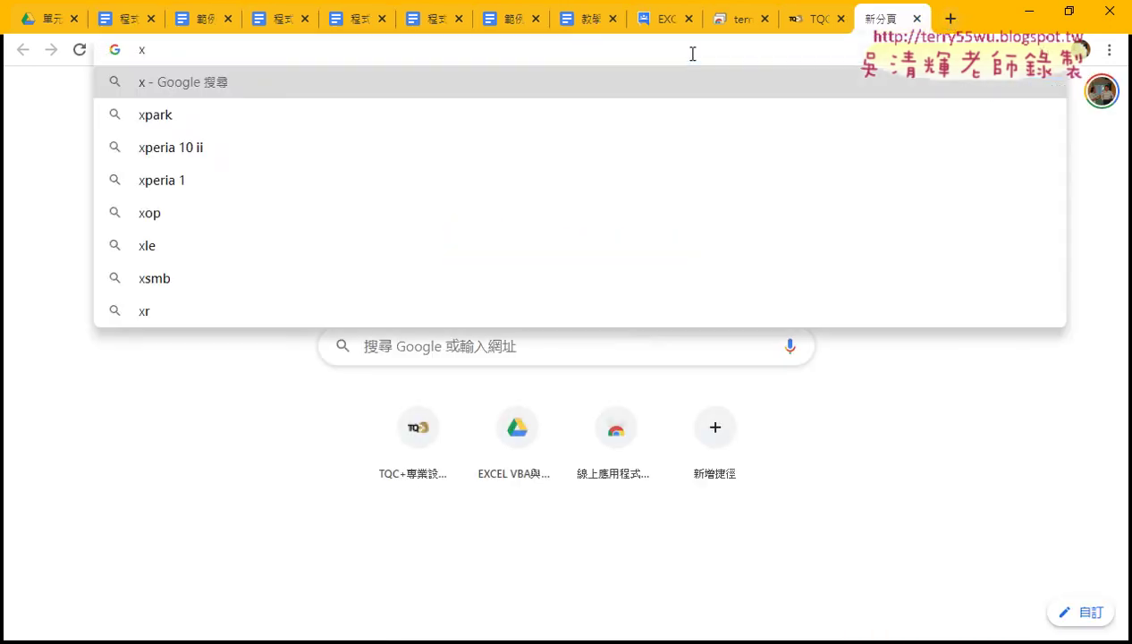
{"action": "key", "text": "BackSpace"}
{"action": "type", "text": "無"}
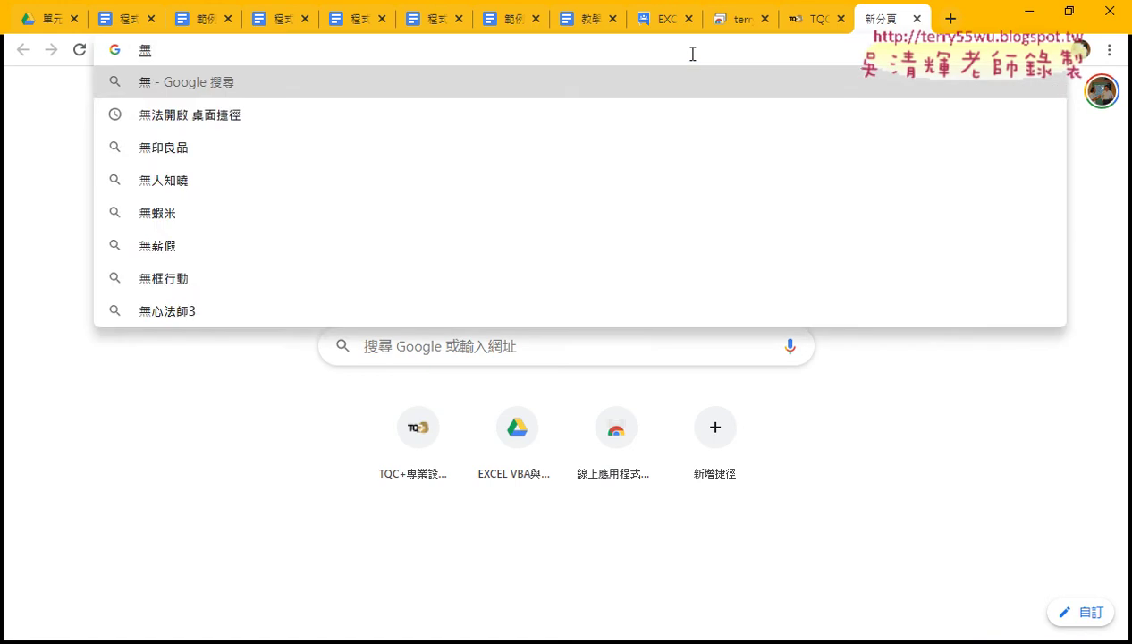
{"action": "type", "text": "吾老"}
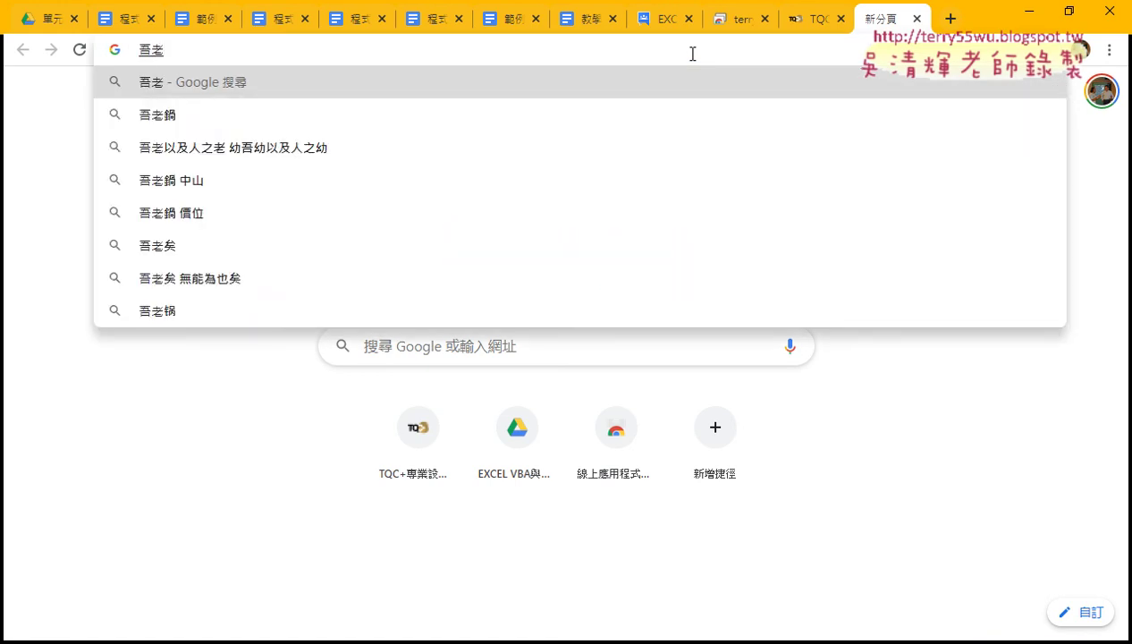
{"action": "type", "text": "吳老師"}
{"action": "key", "text": "Return"}
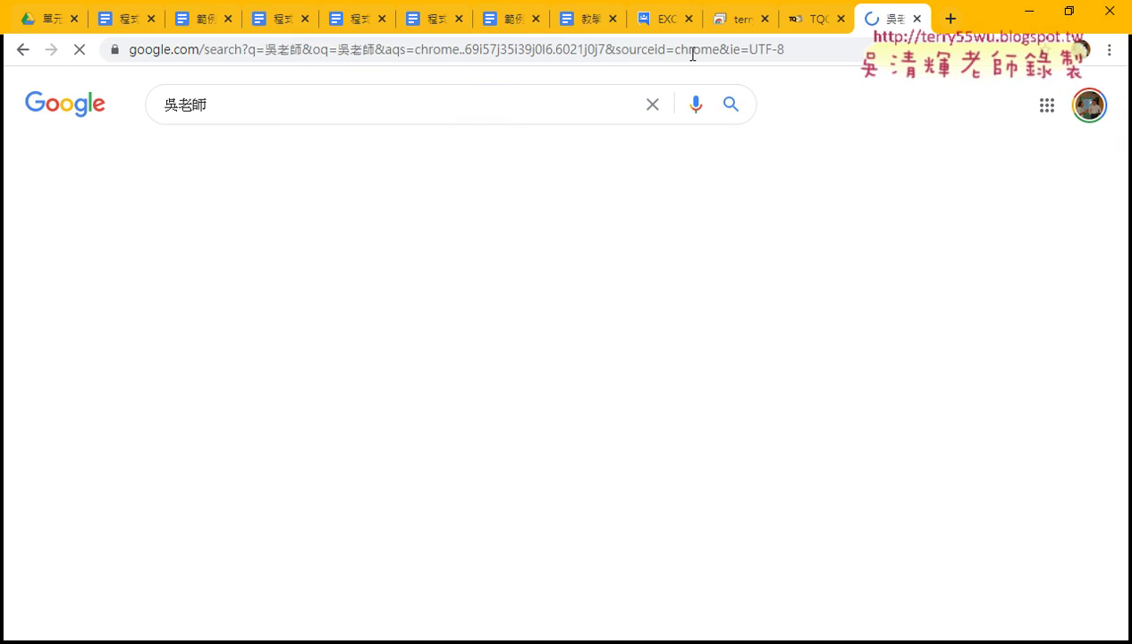
{"action": "scroll", "coordinate": [8, 341], "scroll_direction": "down", "scroll_amount": 4}
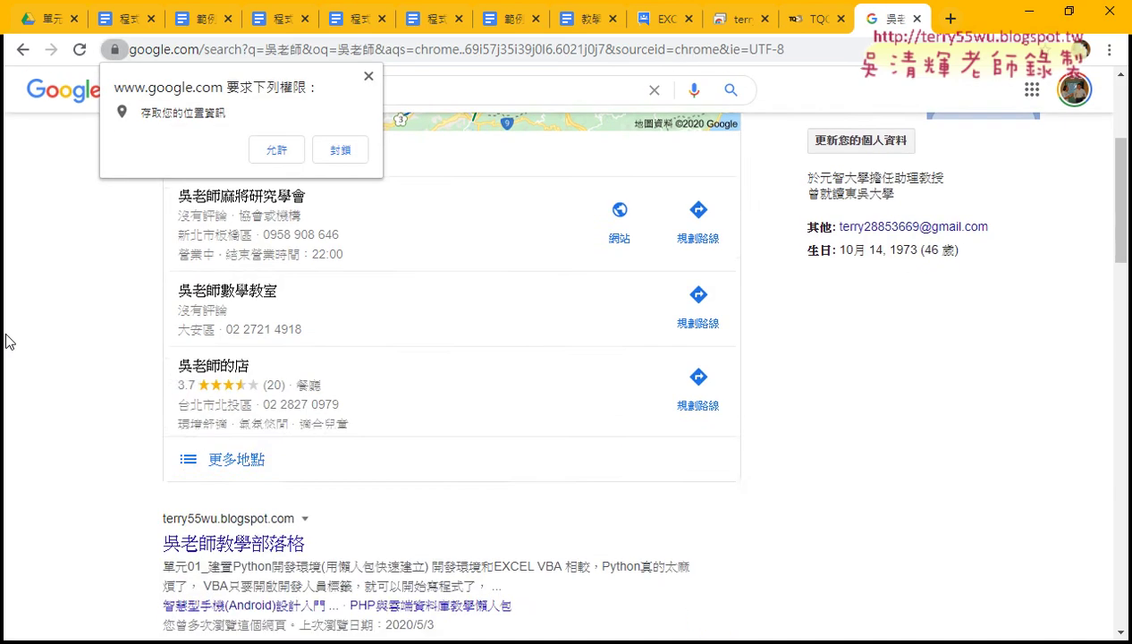
{"action": "scroll", "coordinate": [7, 341], "scroll_direction": "down", "scroll_amount": 2}
{"action": "scroll", "coordinate": [7, 341], "scroll_direction": "down", "scroll_amount": 2}
{"action": "scroll", "coordinate": [7, 342], "scroll_direction": "down", "scroll_amount": 2}
{"action": "scroll", "coordinate": [7, 341], "scroll_direction": "down", "scroll_amount": 2}
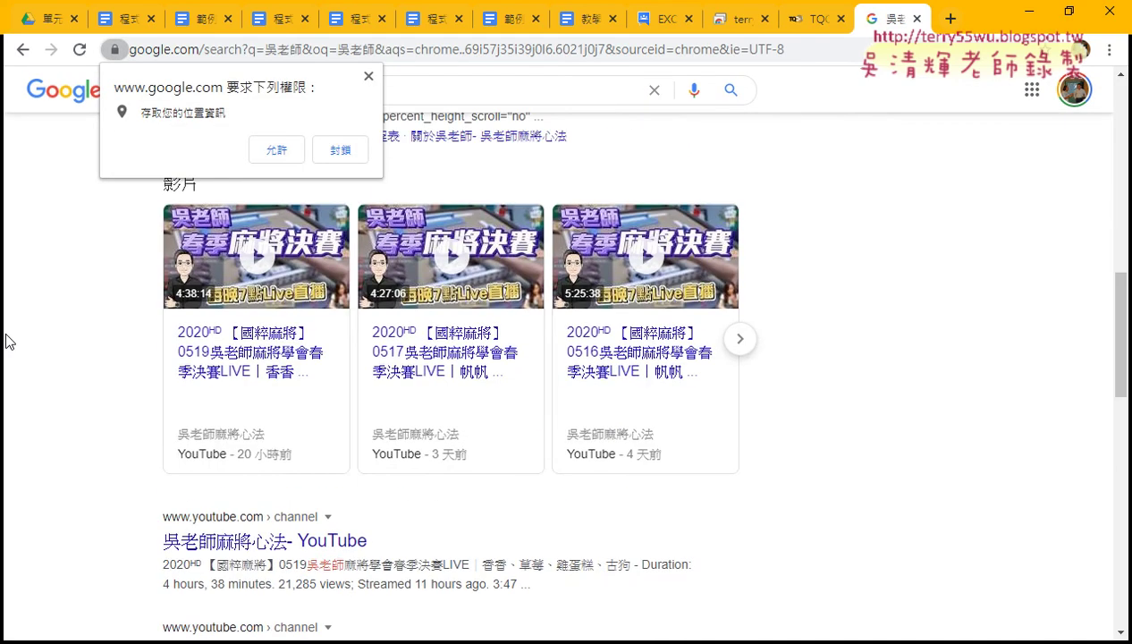
{"action": "scroll", "coordinate": [7, 341], "scroll_direction": "down", "scroll_amount": 2}
{"action": "scroll", "coordinate": [7, 342], "scroll_direction": "down", "scroll_amount": 1}
{"action": "scroll", "coordinate": [7, 342], "scroll_direction": "down", "scroll_amount": 2}
{"action": "scroll", "coordinate": [7, 341], "scroll_direction": "down", "scroll_amount": 1}
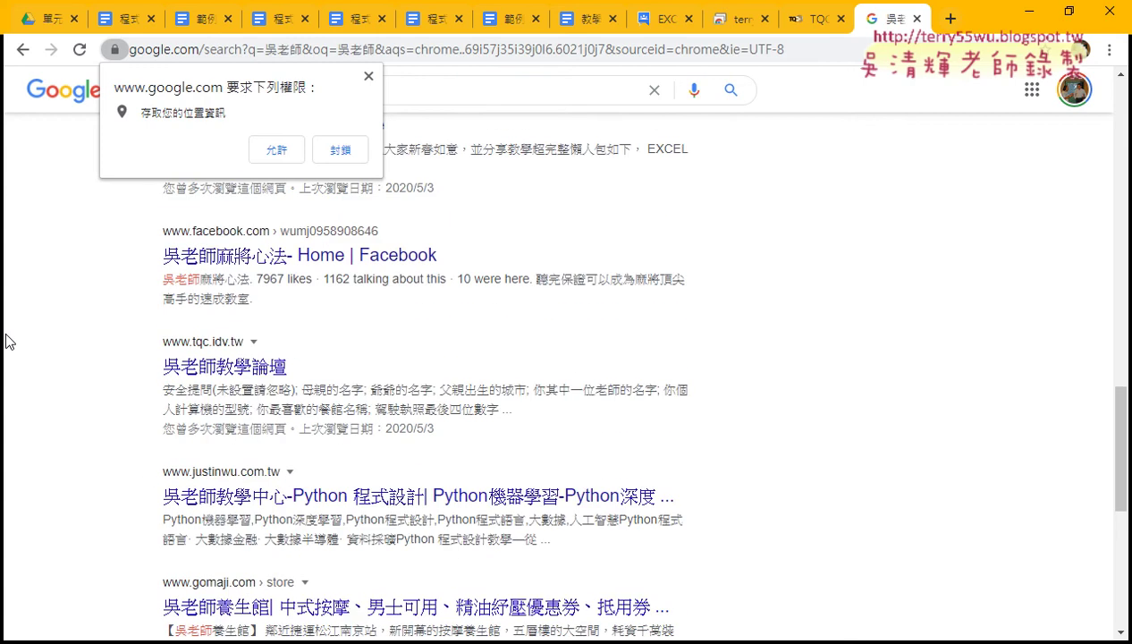
{"action": "scroll", "coordinate": [8, 342], "scroll_direction": "down", "scroll_amount": 1}
Dismiss the location prompt, open the tqc.idv.tw forum, then return to the Drive tab
{"action": "left_click", "coordinate": [370, 78]}
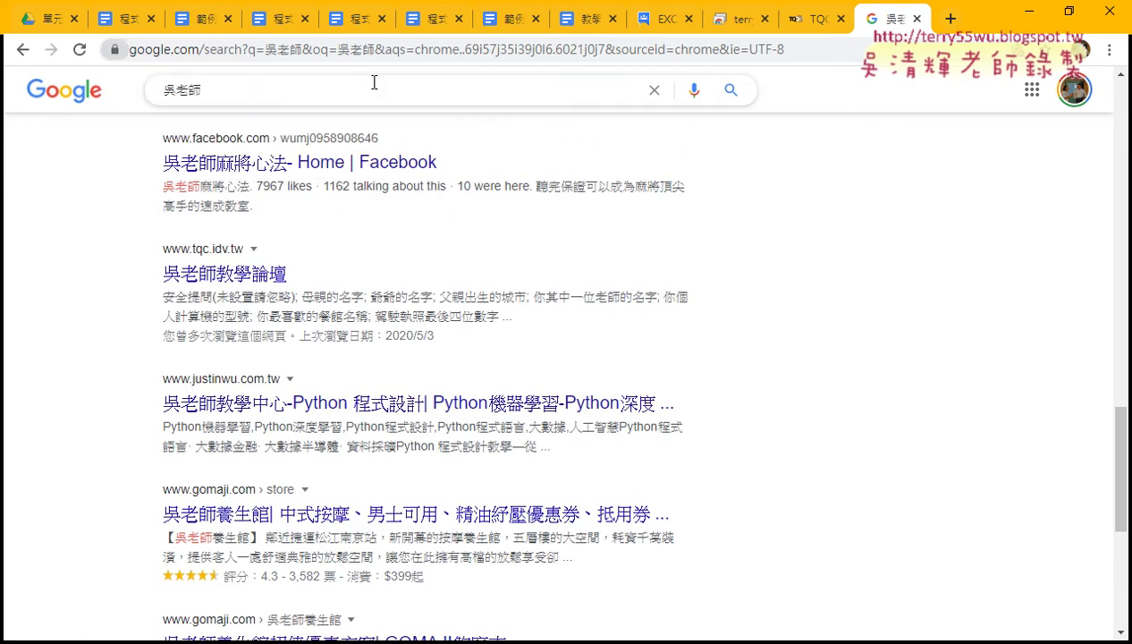
{"action": "left_click", "coordinate": [225, 270]}
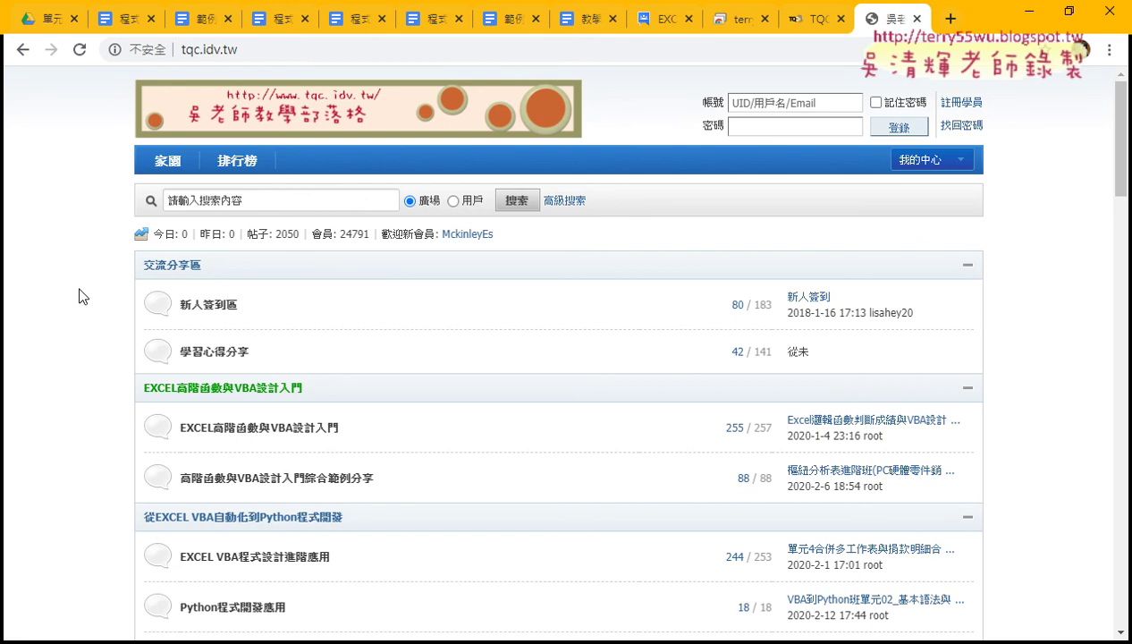
{"action": "scroll", "coordinate": [75, 223], "scroll_direction": "down", "scroll_amount": 1}
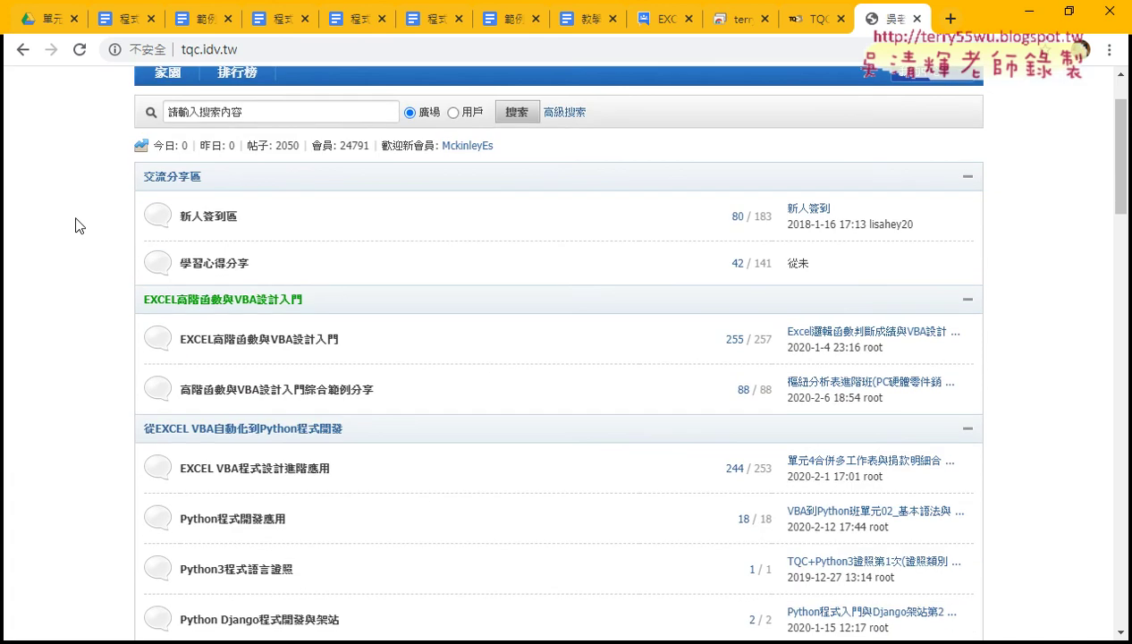
{"action": "left_click", "coordinate": [47, 18]}
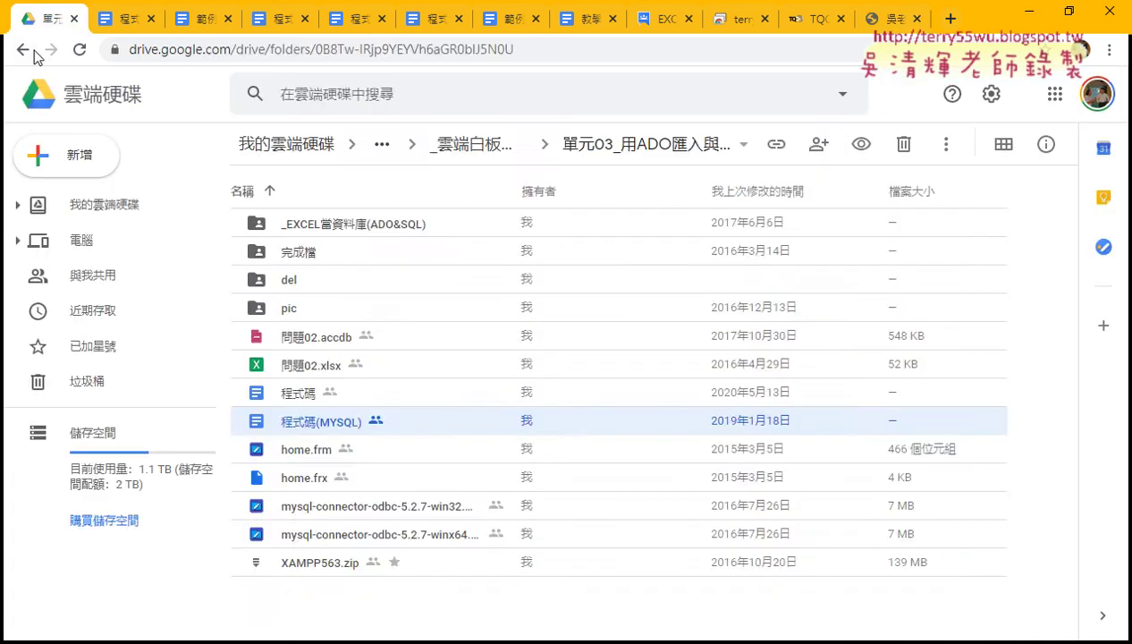
Open the 單元05_資料查詢(篩選與分割工作表) folder in Drive and select 問題05.xlsx
{"action": "left_click", "coordinate": [26, 51]}
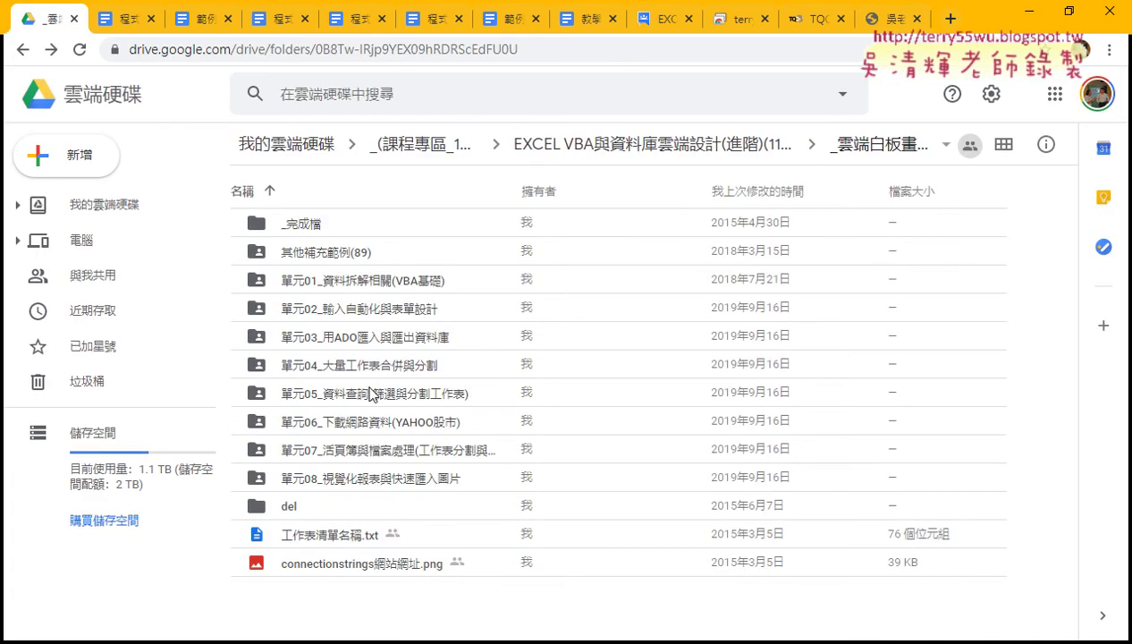
{"action": "left_click", "coordinate": [328, 394]}
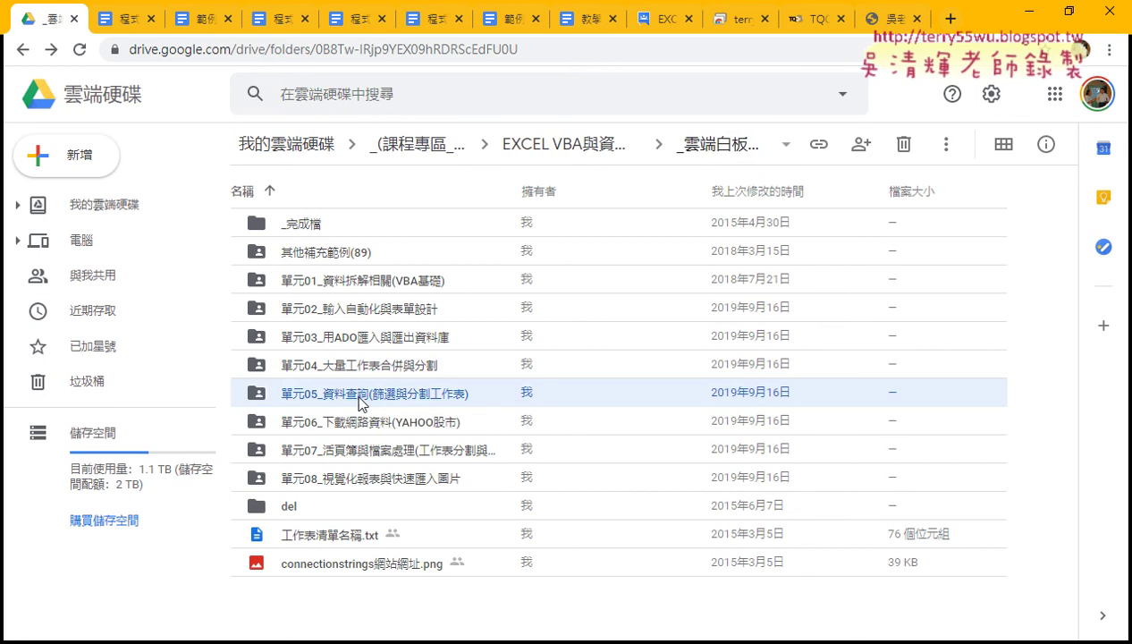
{"action": "double_click", "coordinate": [361, 402]}
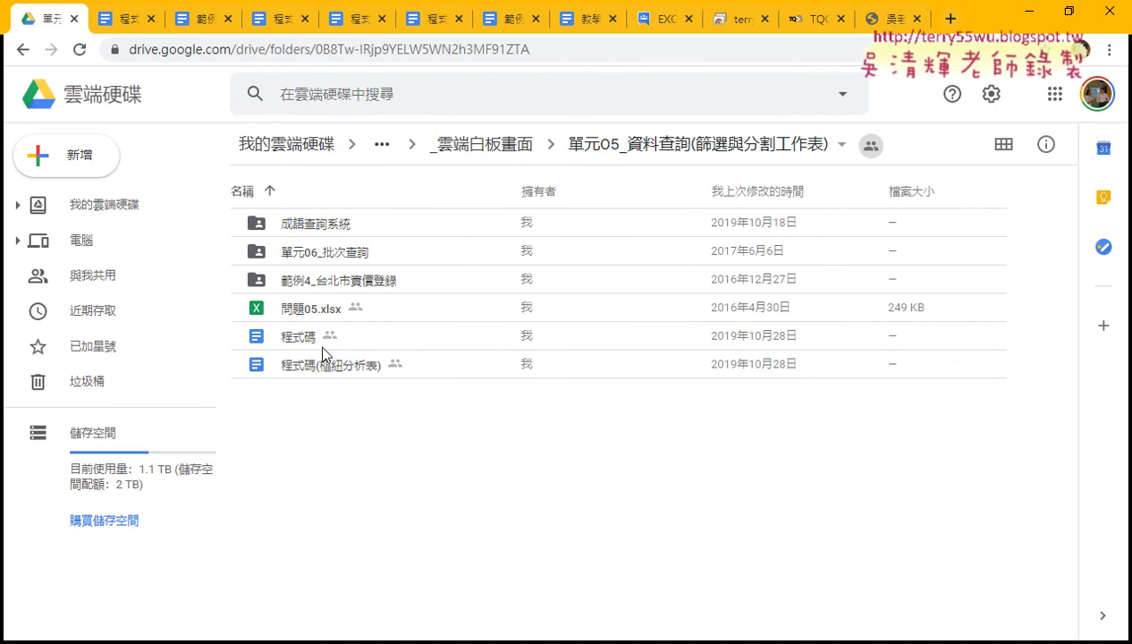
{"action": "left_click", "coordinate": [300, 310]}
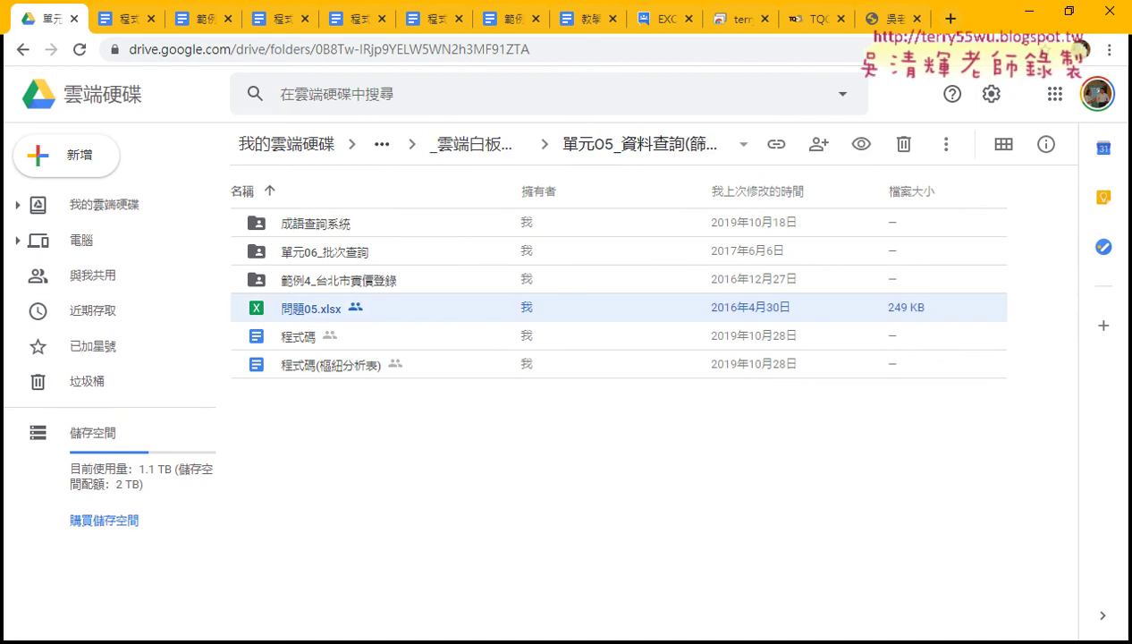
Bring the local 單元05 folder and then the 問題05OK Excel window forward
{"action": "left_click", "coordinate": [238, 640]}
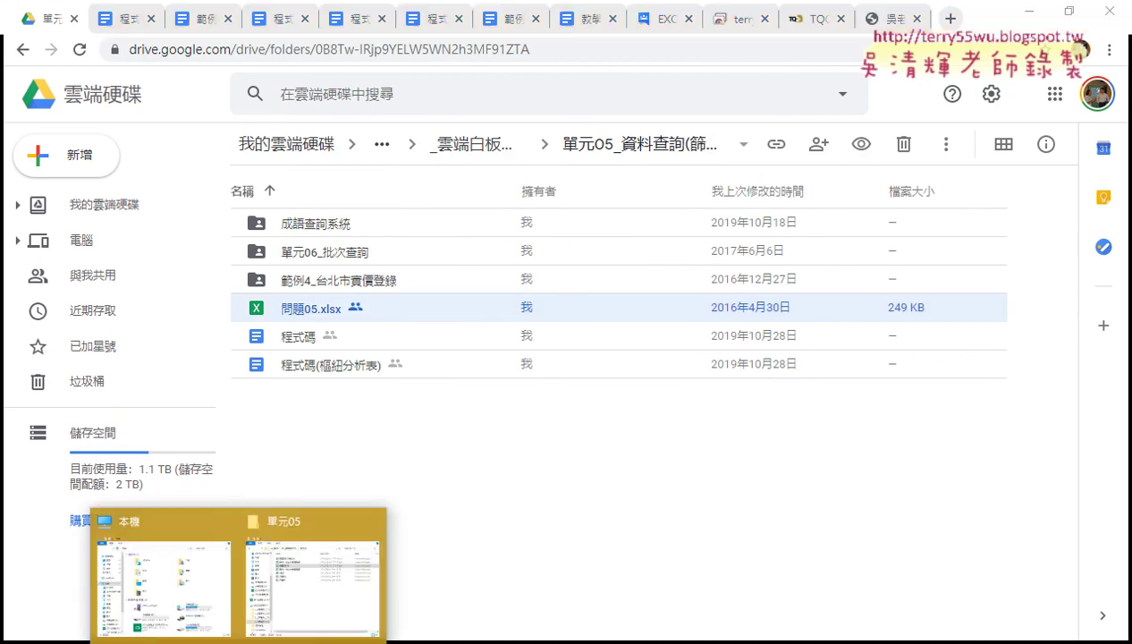
{"action": "left_click", "coordinate": [304, 581]}
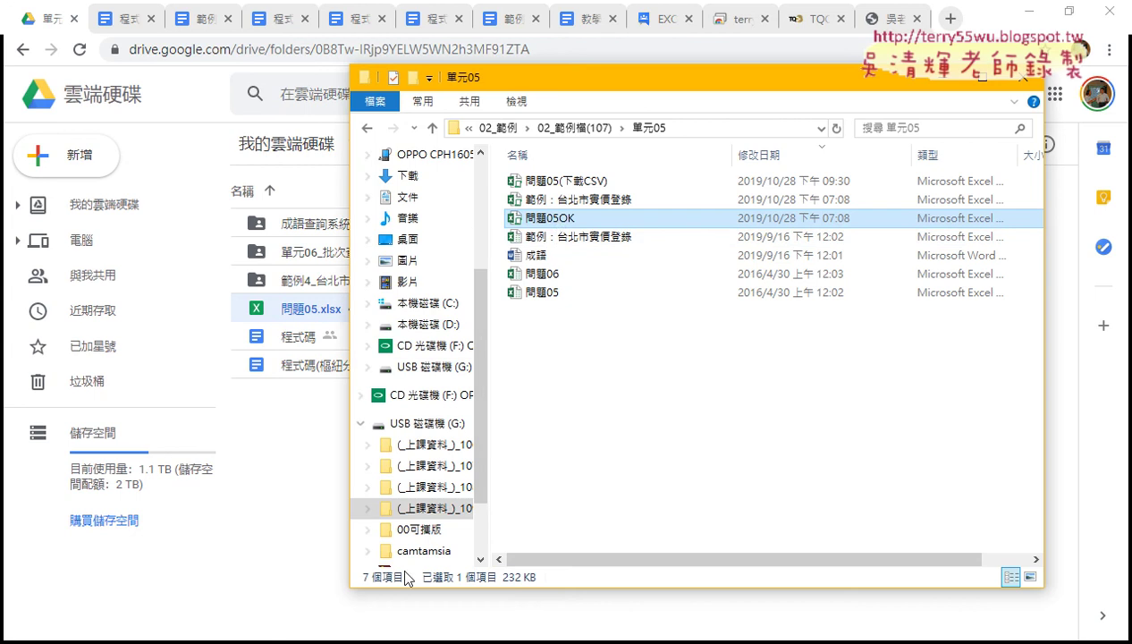
{"action": "left_click", "coordinate": [331, 641]}
{"action": "left_click", "coordinate": [450, 595]}
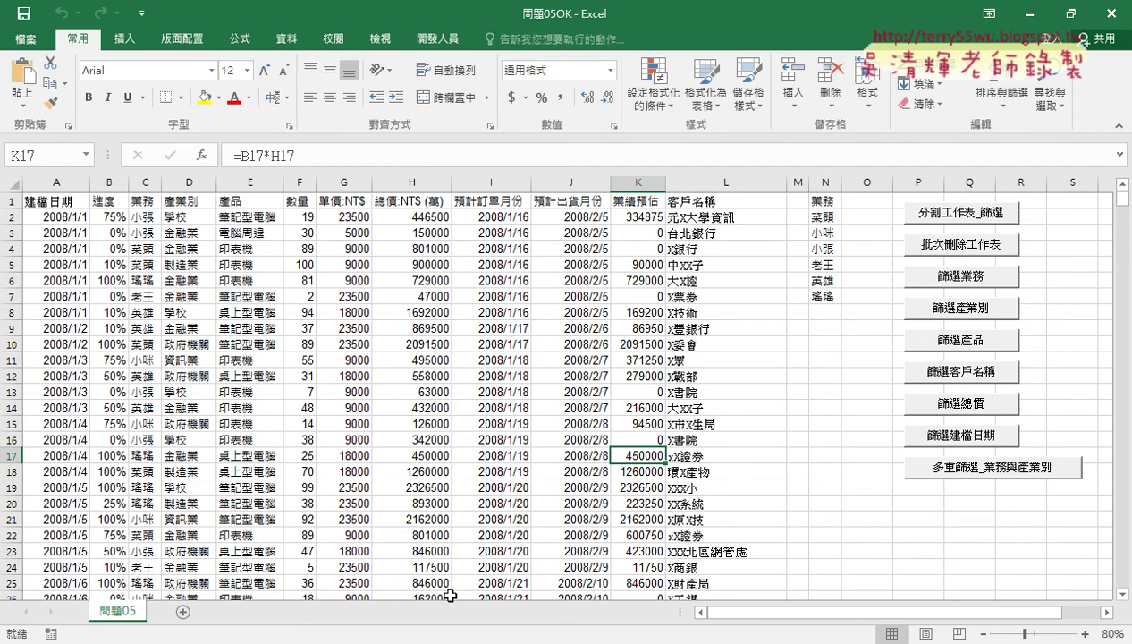
{"action": "left_click", "coordinate": [801, 485]}
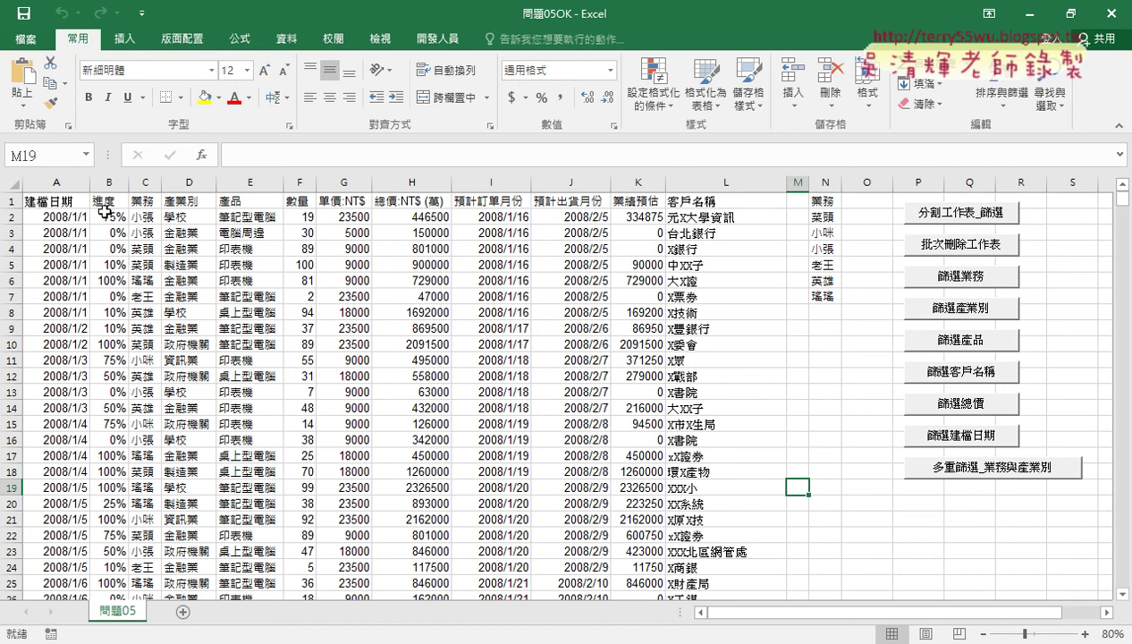
{"action": "left_click", "coordinate": [144, 182]}
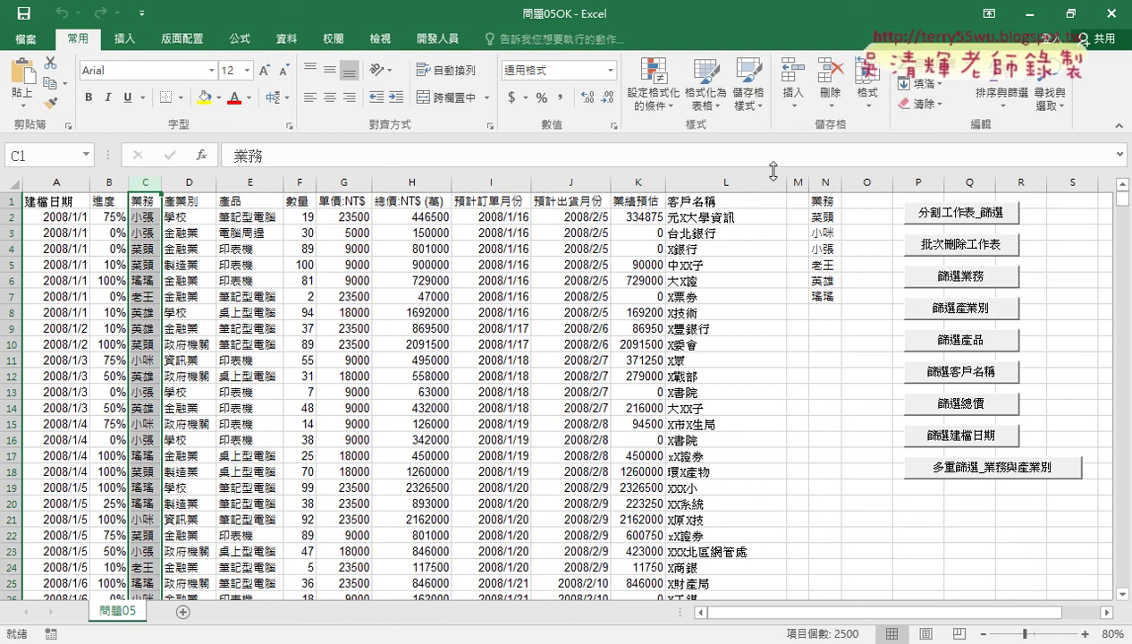
{"action": "left_click", "coordinate": [823, 184]}
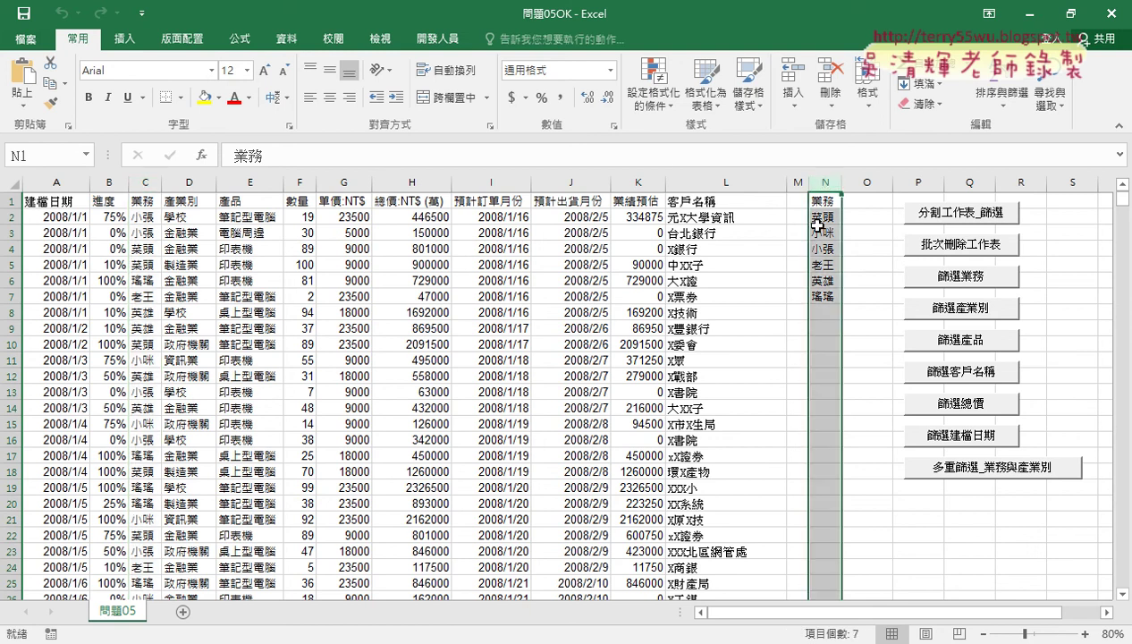
{"action": "left_click_drag", "start_coordinate": [824, 217], "coordinate": [823, 294]}
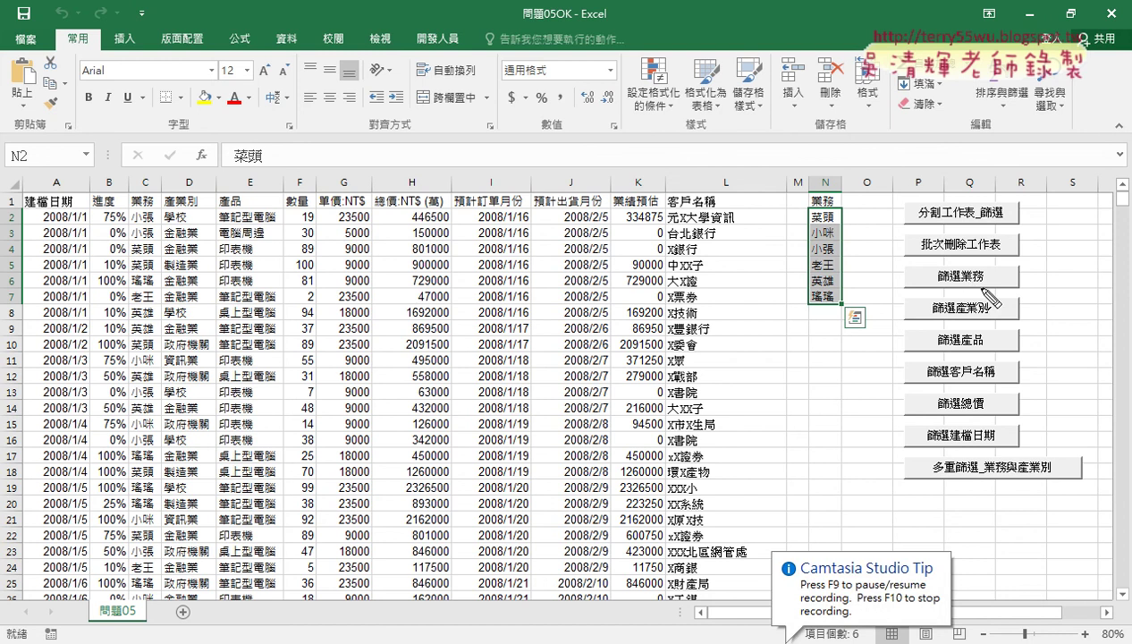
{"action": "left_click_drag", "start_coordinate": [992, 270], "coordinate": [983, 284]}
{"action": "mouse_move", "coordinate": [803, 309]}
{"action": "left_mouse_down"}
{"action": "mouse_move", "coordinate": [844, 271]}
{"action": "mouse_move", "coordinate": [895, 285]}
{"action": "left_mouse_up"}
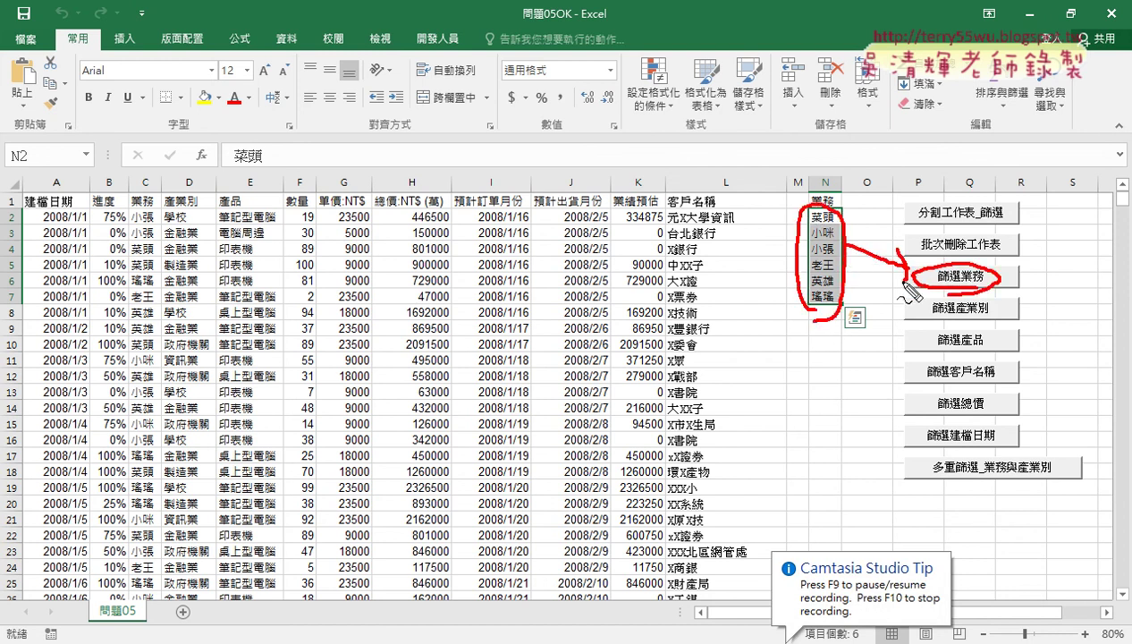
{"action": "left_click_drag", "start_coordinate": [157, 617], "coordinate": [208, 624]}
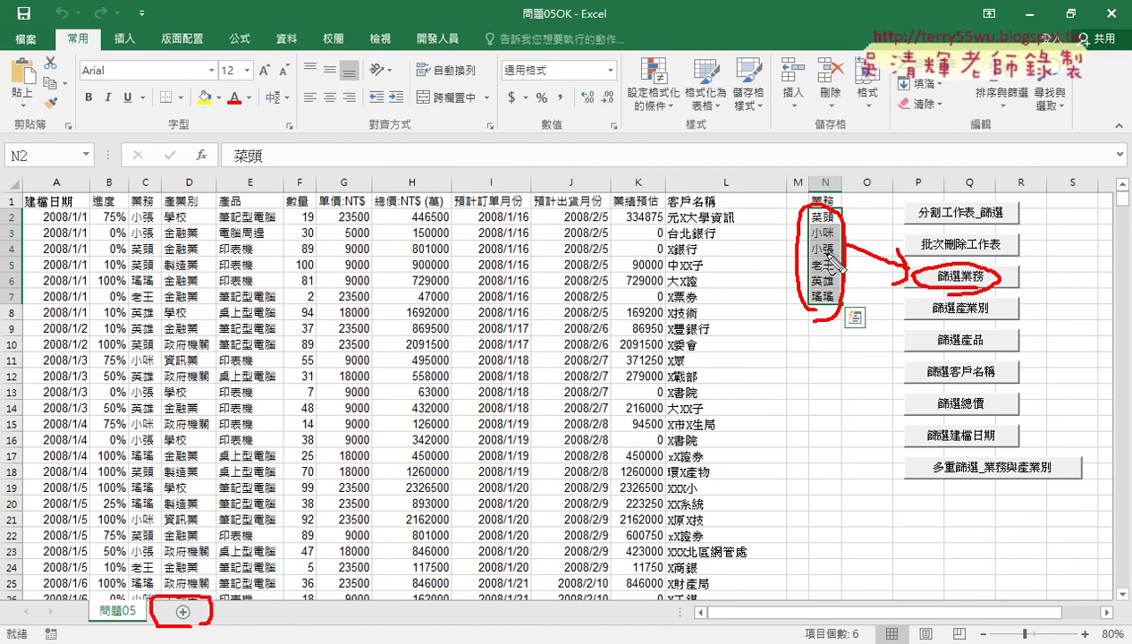
{"action": "left_click_drag", "start_coordinate": [268, 597], "coordinate": [273, 608]}
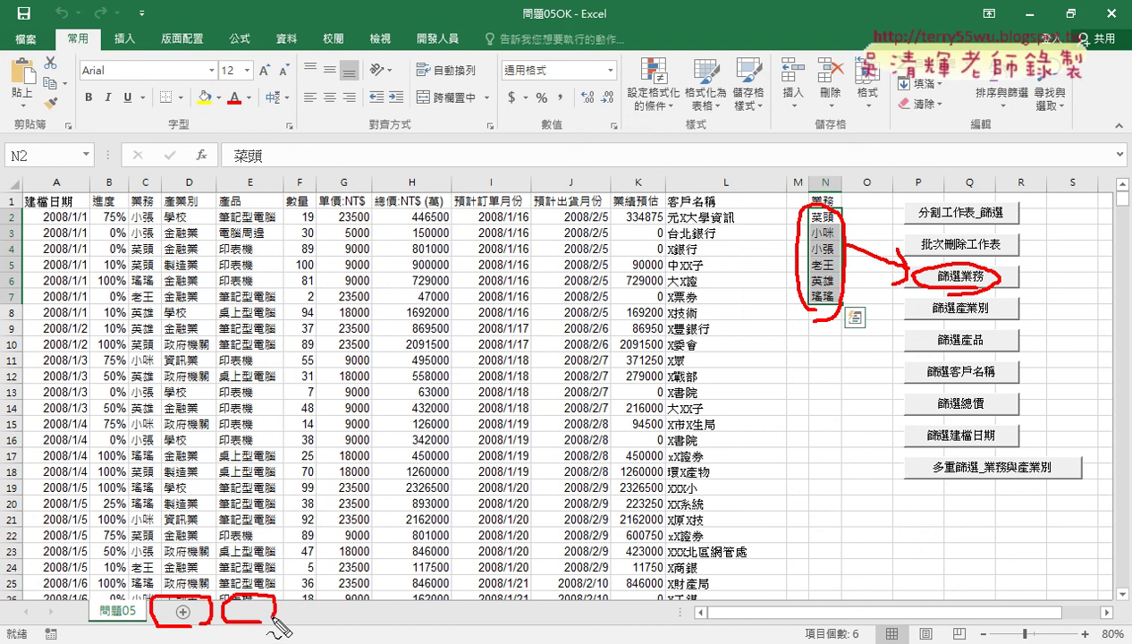
{"action": "mouse_move", "coordinate": [347, 600]}
{"action": "left_mouse_down"}
{"action": "mouse_move", "coordinate": [353, 610]}
{"action": "mouse_move", "coordinate": [518, 606]}
{"action": "mouse_move", "coordinate": [537, 617]}
{"action": "left_mouse_up"}
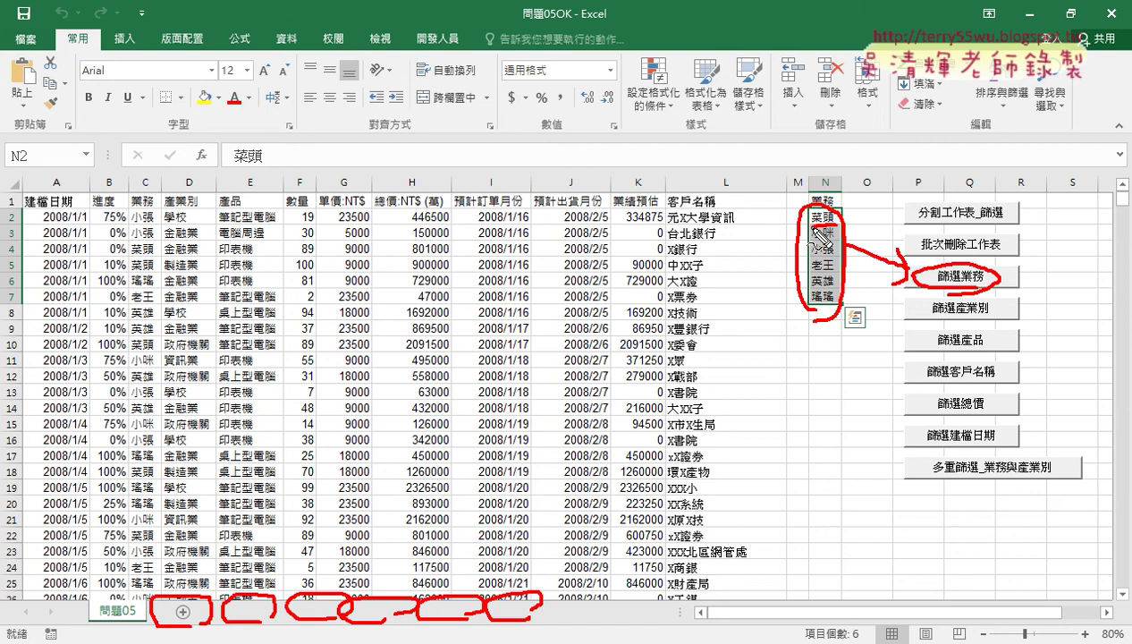
{"action": "mouse_move", "coordinate": [137, 140]}
{"action": "left_mouse_down"}
{"action": "mouse_move", "coordinate": [175, 142]}
{"action": "mouse_move", "coordinate": [139, 169]}
{"action": "left_mouse_up"}
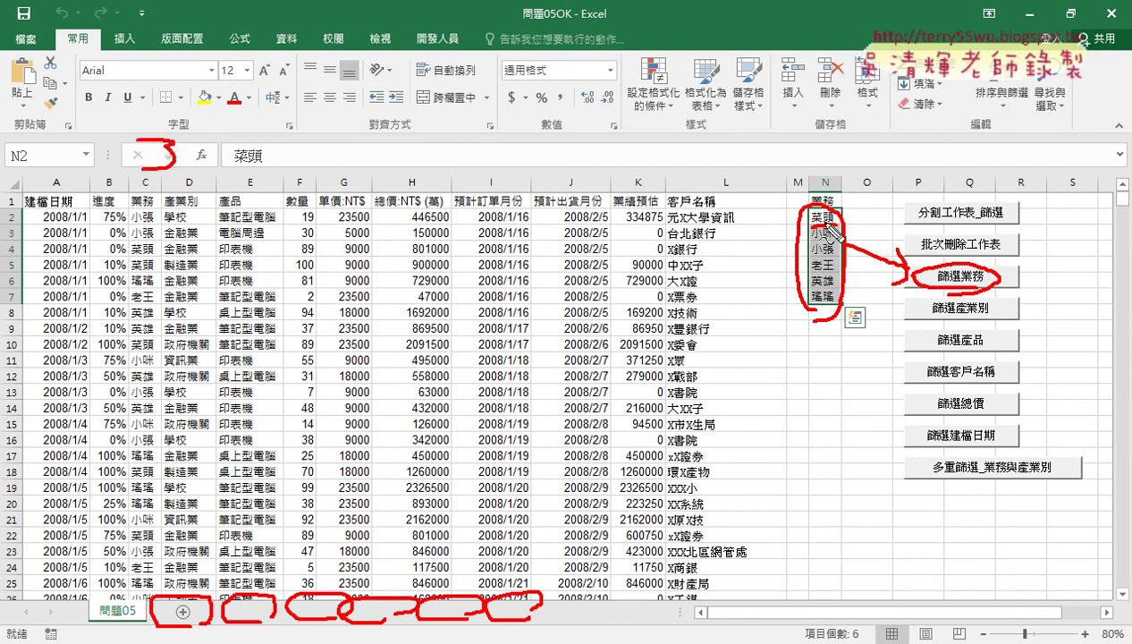
{"action": "left_click_drag", "start_coordinate": [829, 230], "coordinate": [823, 230]}
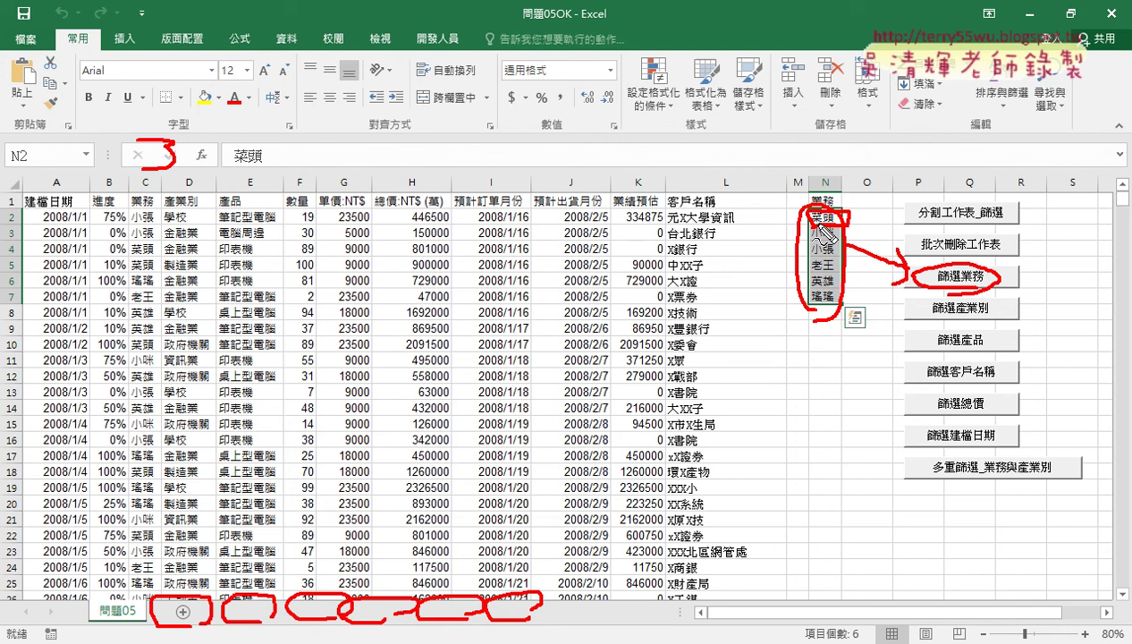
{"action": "key", "text": "Escape"}
{"action": "left_click", "coordinate": [962, 275]}
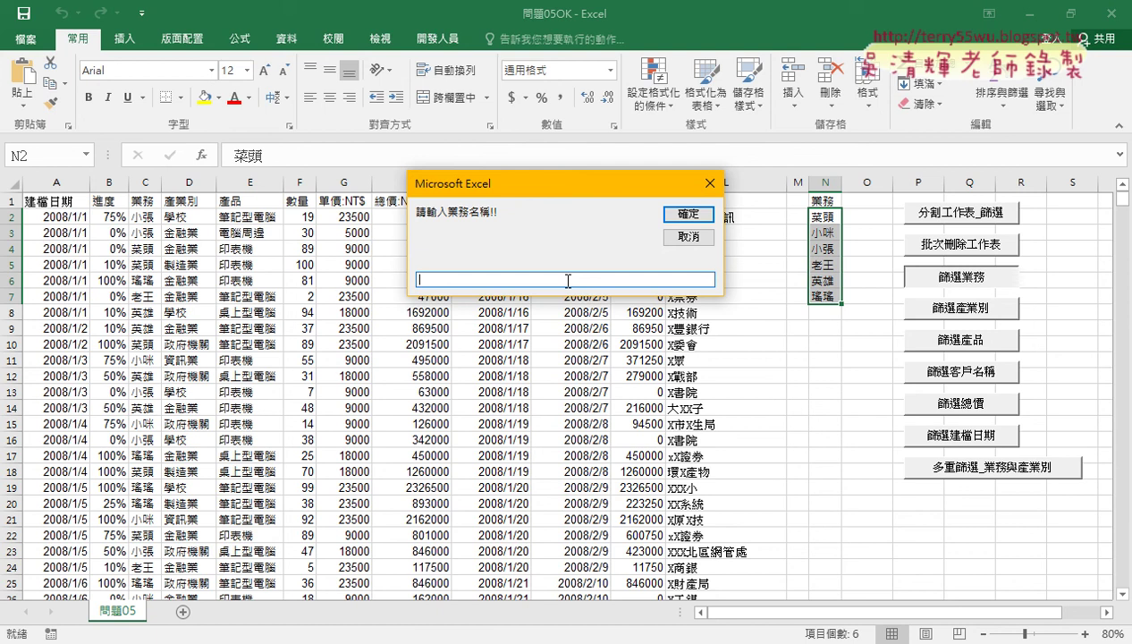
{"action": "type", "text": "c"}
{"action": "key", "text": "BackSpace"}
{"action": "type", "text": "T"}
{"action": "type", "text": "小ㄓㄤ"}
{"action": "key", "text": "space"}
{"action": "key", "text": "Return"}
{"action": "key", "text": "Return"}
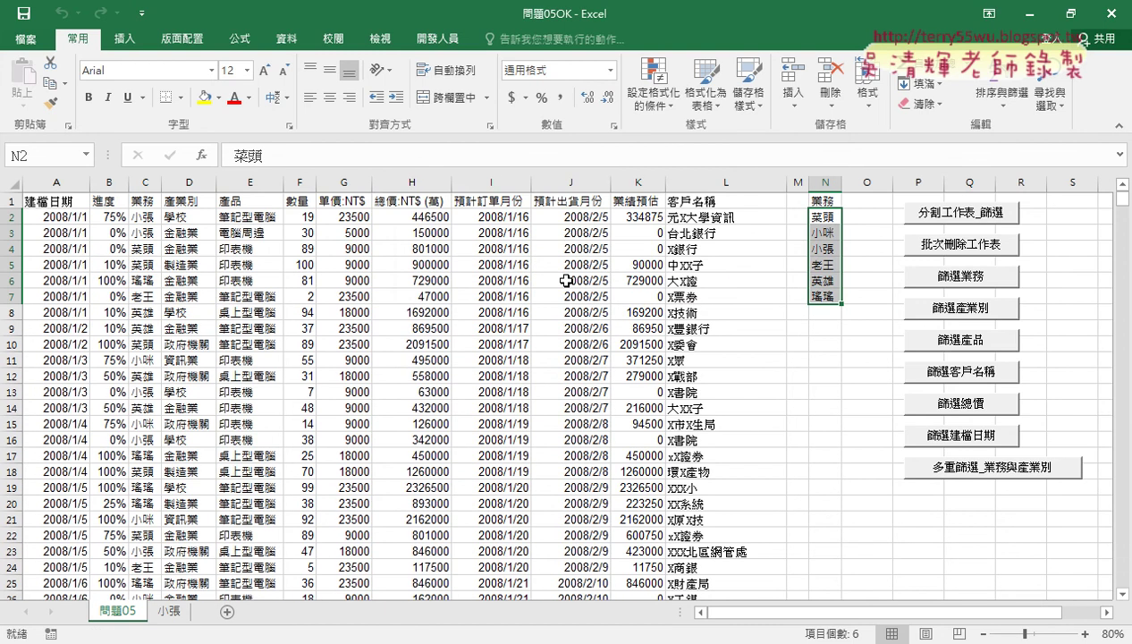
{"action": "left_click", "coordinate": [169, 612]}
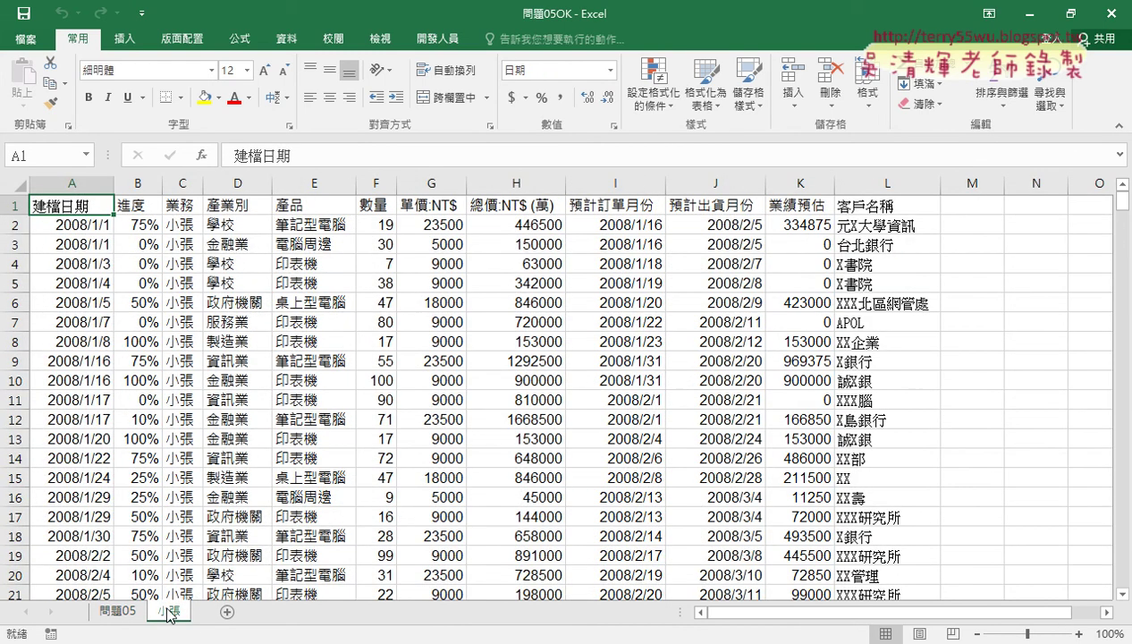
{"action": "left_click", "coordinate": [184, 183]}
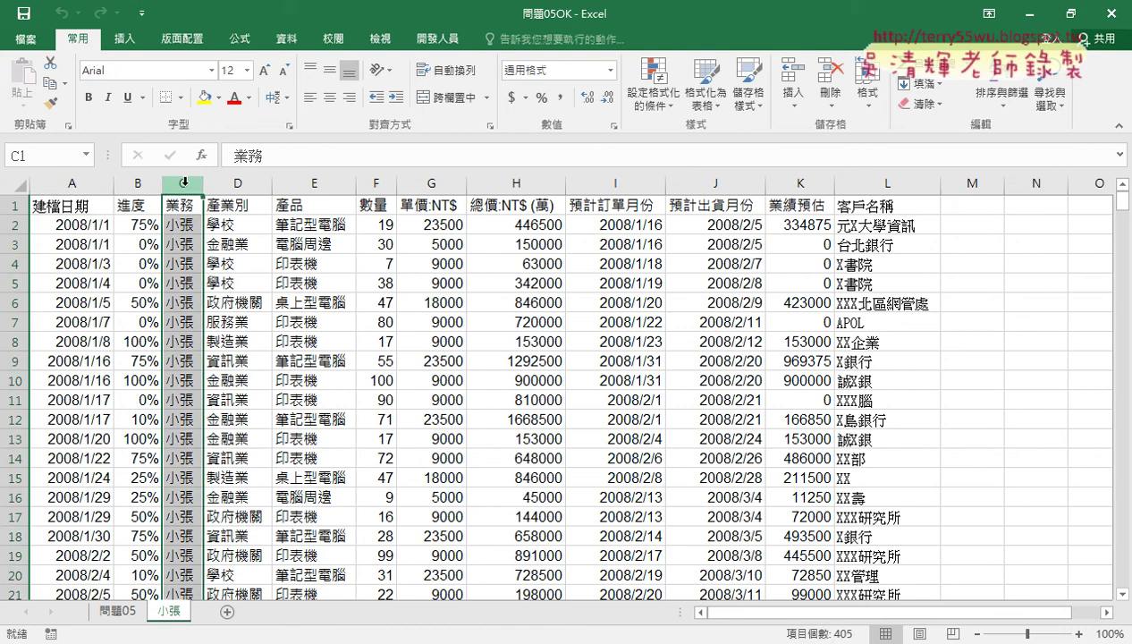
{"action": "left_click", "coordinate": [119, 612]}
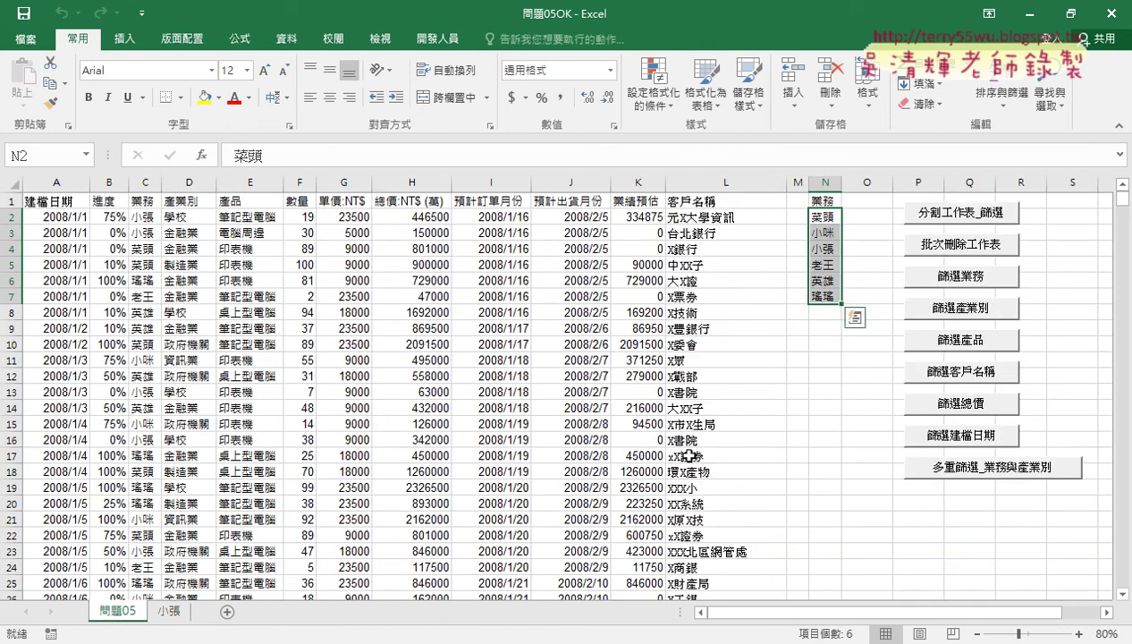
{"action": "left_click", "coordinate": [982, 248]}
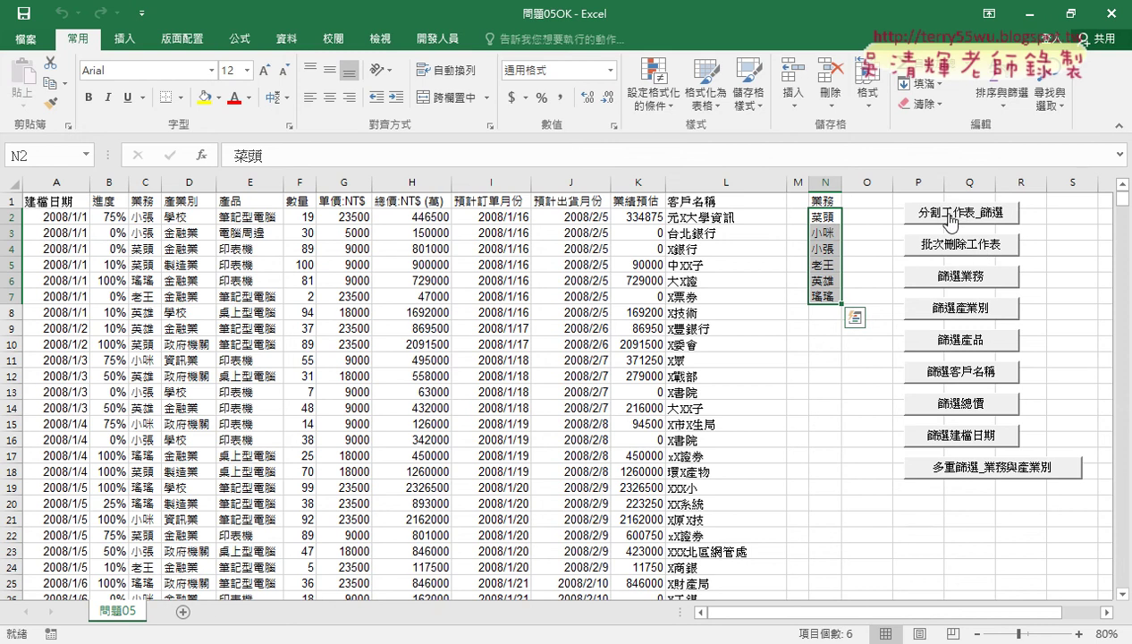
{"action": "left_click", "coordinate": [947, 213]}
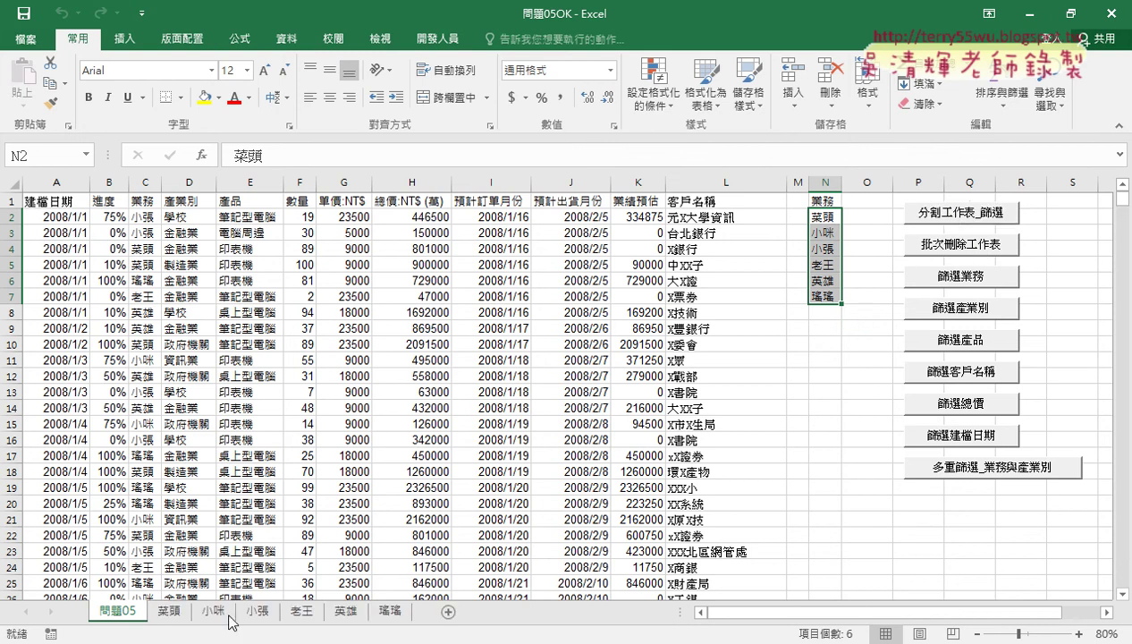
{"action": "left_click", "coordinate": [185, 610]}
{"action": "left_click", "coordinate": [212, 611]}
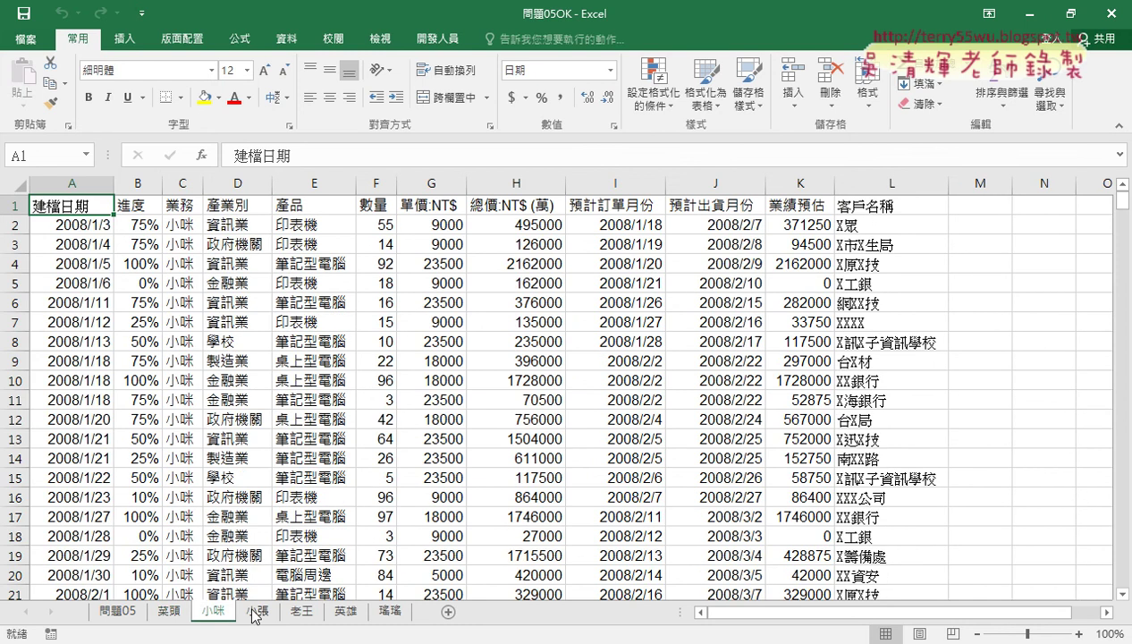
{"action": "left_click", "coordinate": [248, 611]}
{"action": "left_click", "coordinate": [117, 612]}
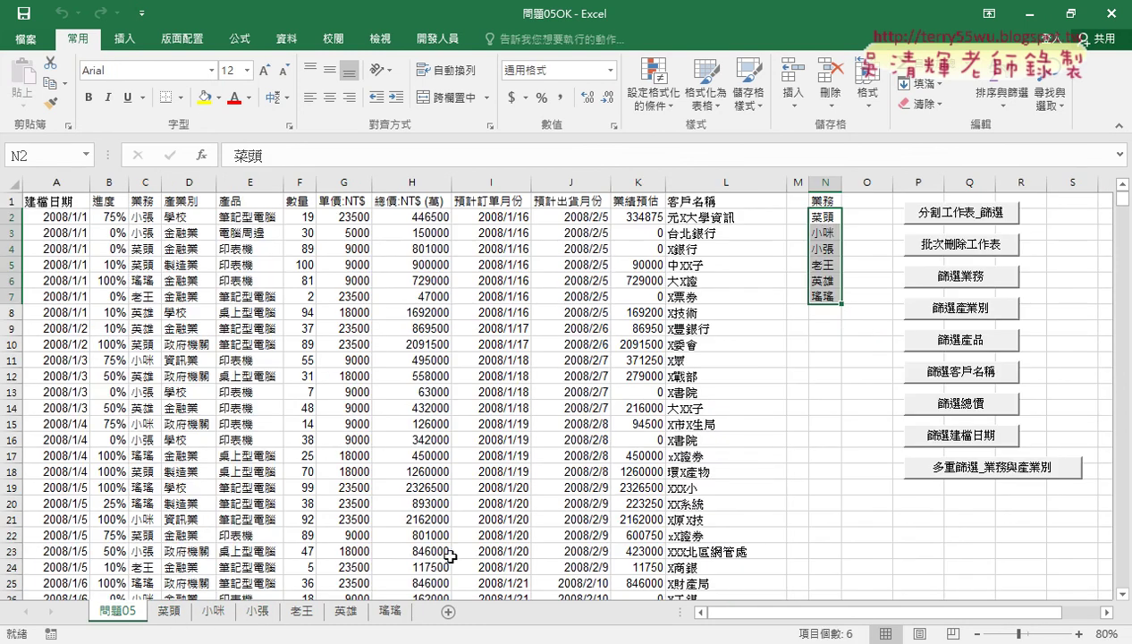
{"action": "left_click", "coordinate": [941, 251]}
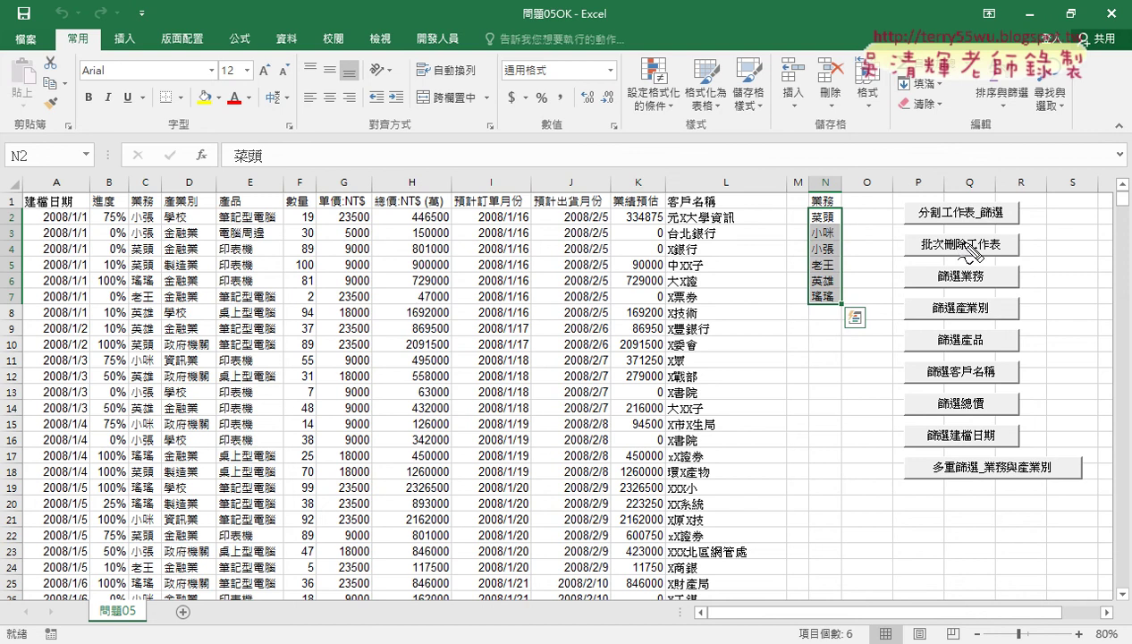
{"action": "mouse_move", "coordinate": [975, 260]}
{"action": "left_mouse_down"}
{"action": "mouse_move", "coordinate": [895, 208]}
{"action": "mouse_move", "coordinate": [963, 257]}
{"action": "left_mouse_up"}
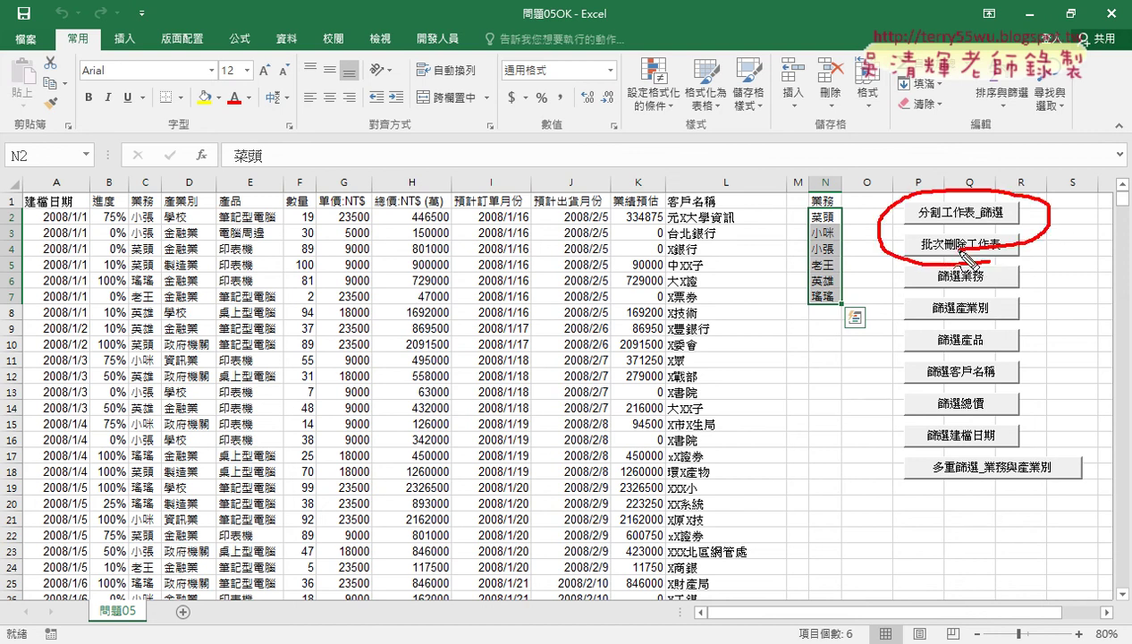
{"action": "mouse_move", "coordinate": [827, 195]}
{"action": "left_mouse_down"}
{"action": "mouse_move", "coordinate": [799, 206]}
{"action": "mouse_move", "coordinate": [832, 215]}
{"action": "left_mouse_up"}
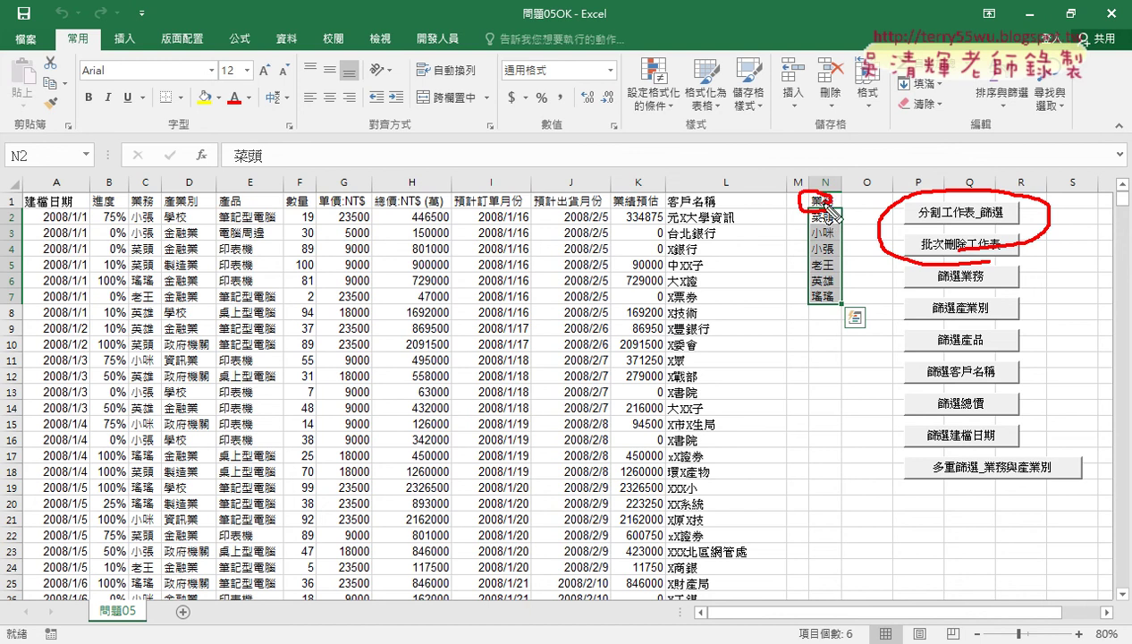
{"action": "left_click_drag", "start_coordinate": [197, 198], "coordinate": [184, 216]}
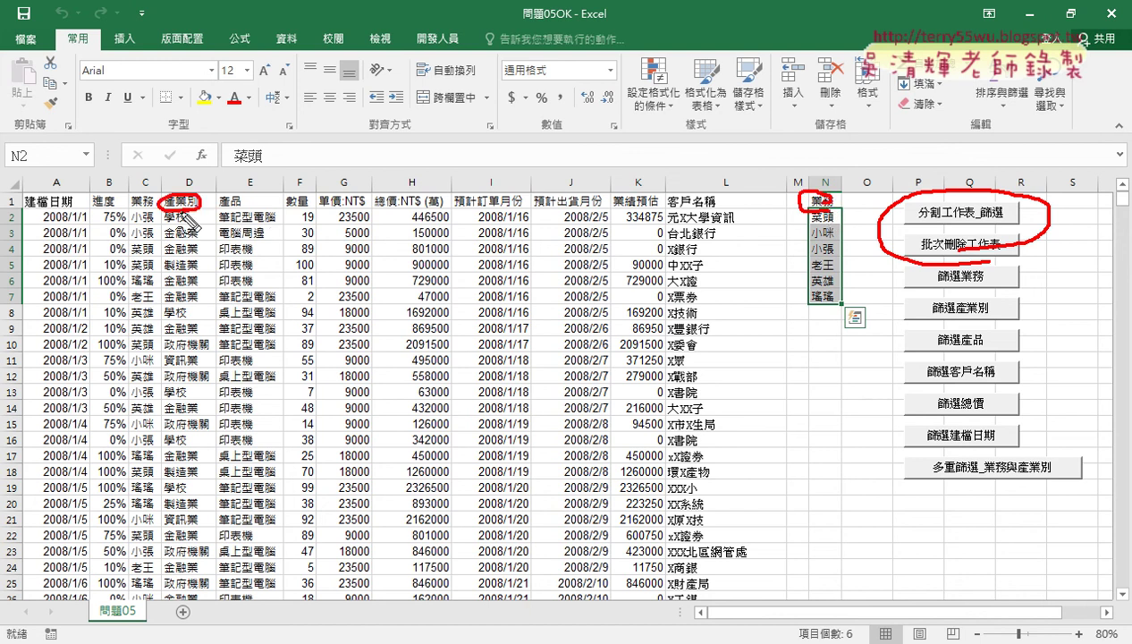
{"action": "left_click_drag", "start_coordinate": [250, 194], "coordinate": [240, 208]}
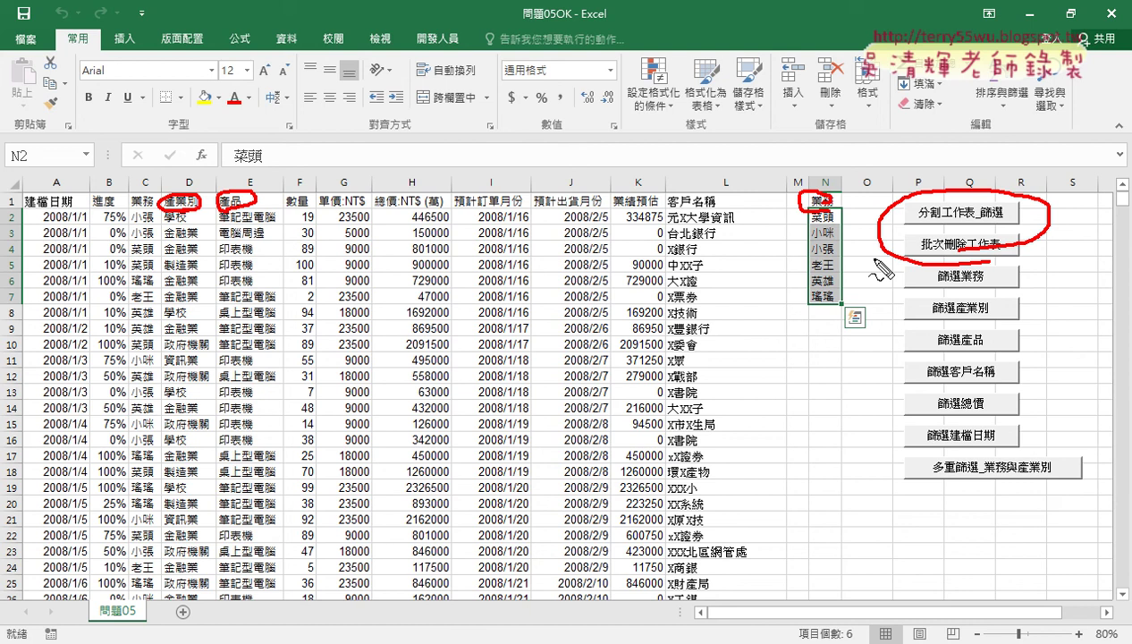
{"action": "mouse_move", "coordinate": [157, 177]}
{"action": "left_mouse_down"}
{"action": "mouse_move", "coordinate": [213, 199]}
{"action": "mouse_move", "coordinate": [267, 182]}
{"action": "left_mouse_up"}
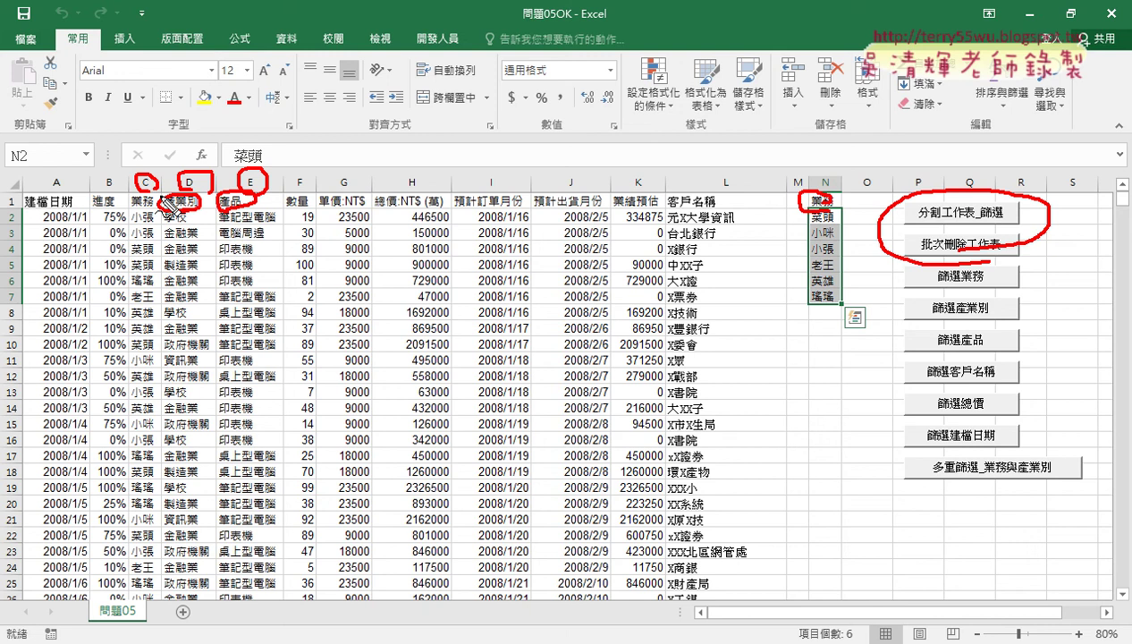
{"action": "key", "text": "Escape"}
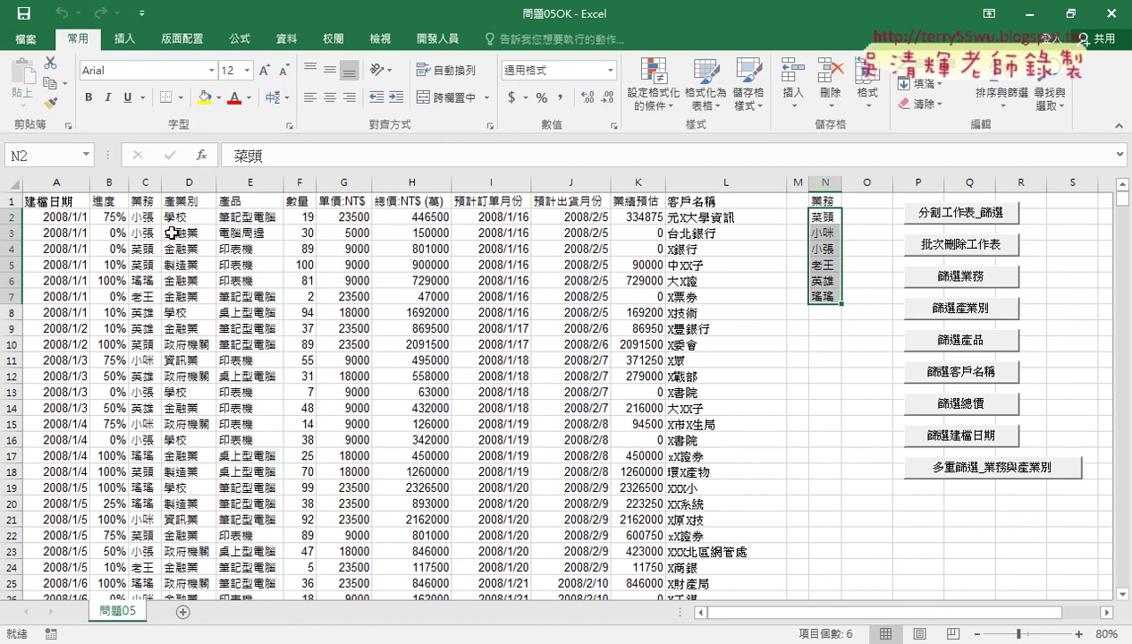
{"action": "left_click", "coordinate": [821, 214]}
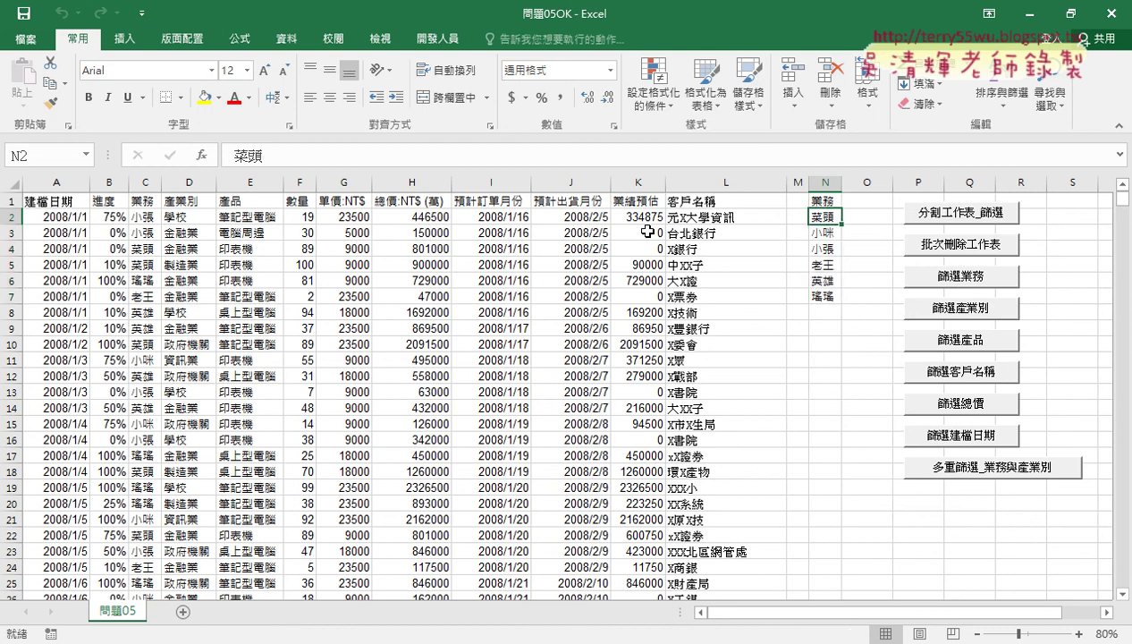
{"action": "left_click", "coordinate": [187, 217]}
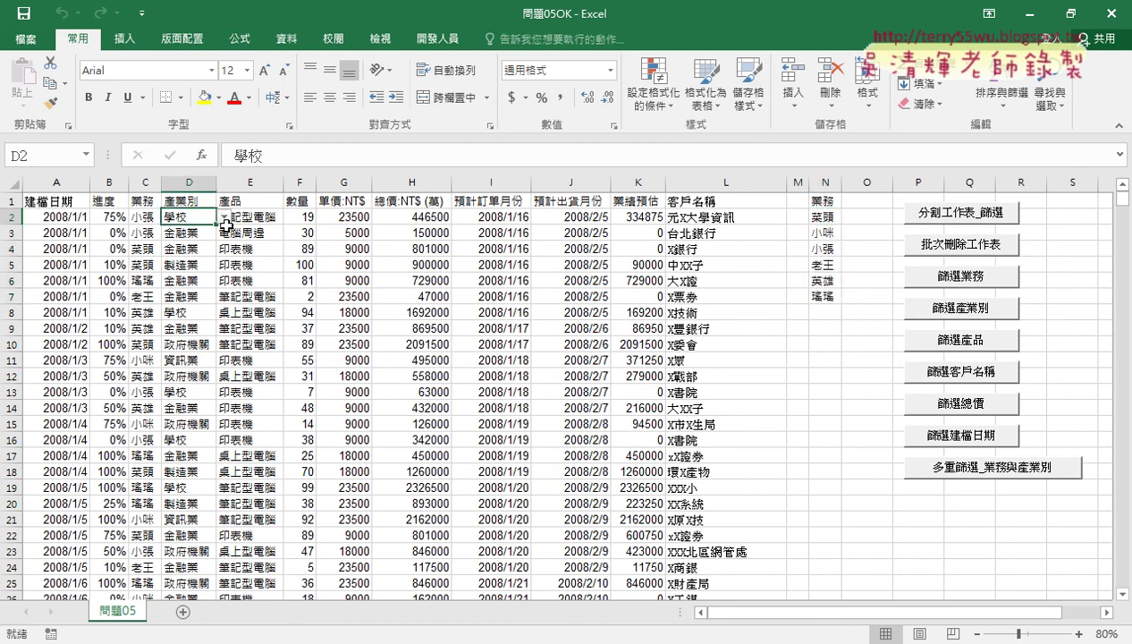
{"action": "left_click", "coordinate": [258, 217]}
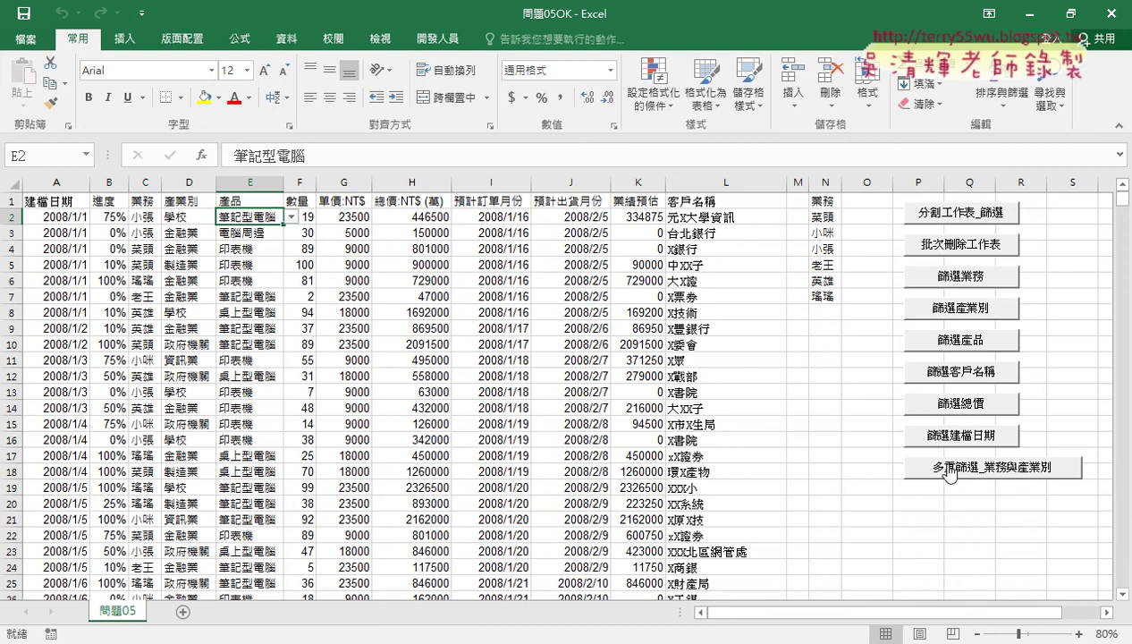
{"action": "left_click", "coordinate": [142, 183]}
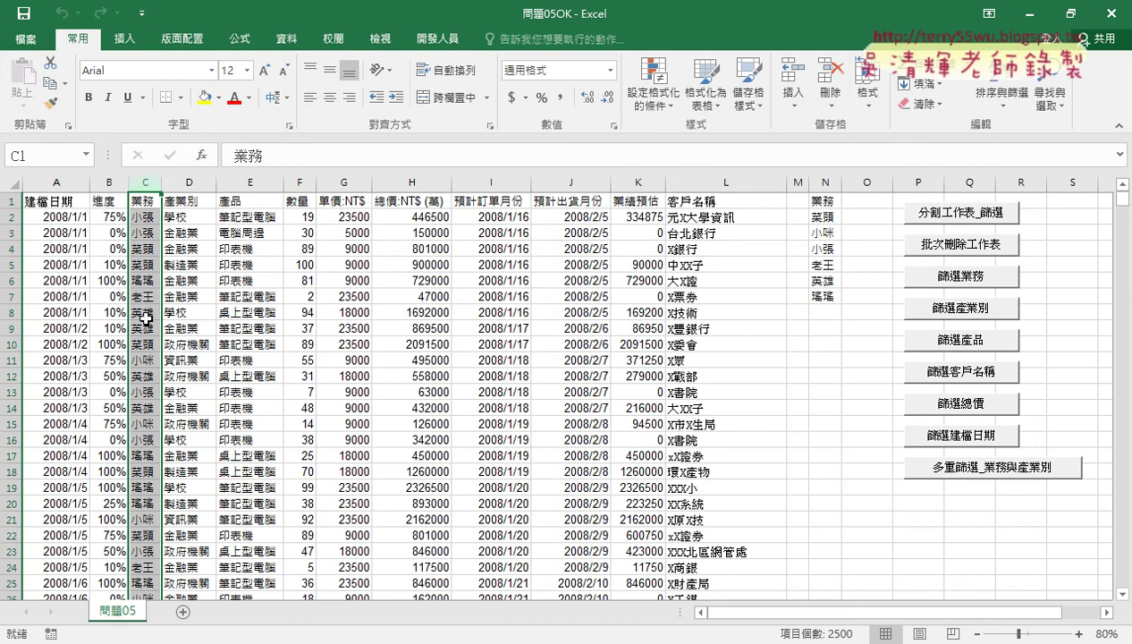
{"action": "left_click", "coordinate": [257, 179]}
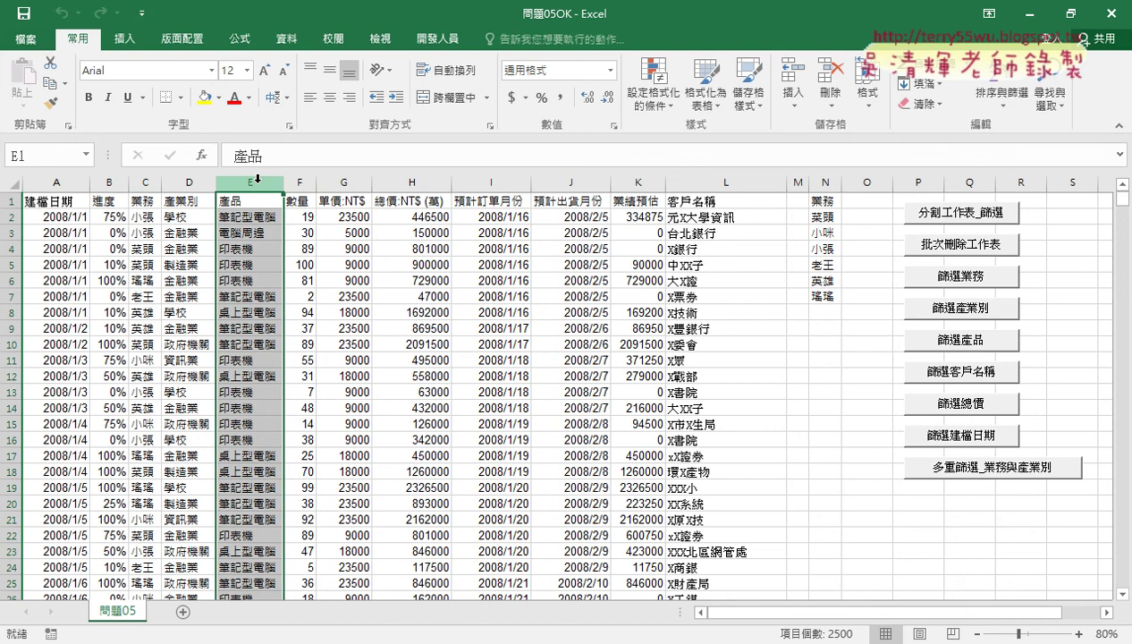
{"action": "left_click", "coordinate": [146, 180]}
{"action": "left_click", "coordinate": [228, 179]}
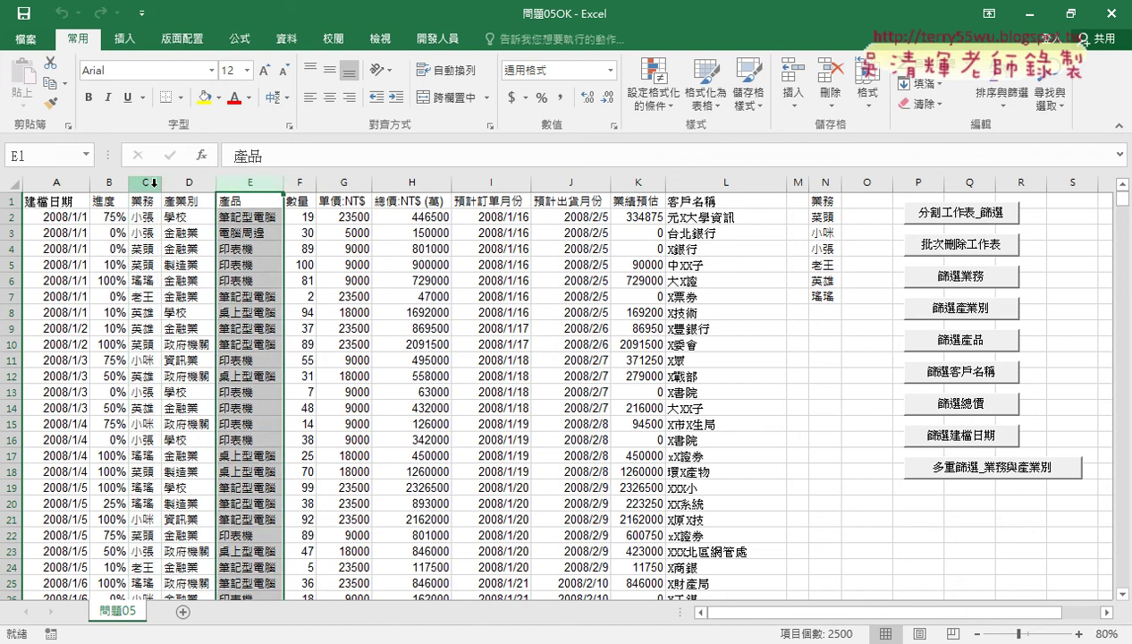
{"action": "left_click", "coordinate": [146, 181]}
{"action": "left_click", "coordinate": [250, 182]}
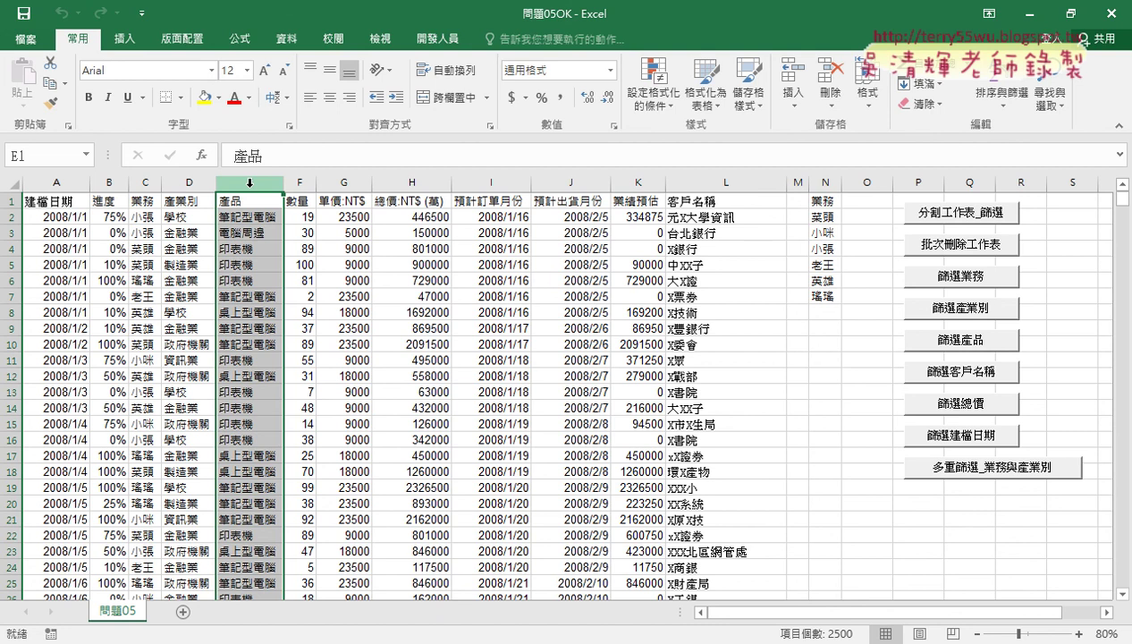
{"action": "left_click", "coordinate": [145, 216]}
{"action": "left_click", "coordinate": [262, 224]}
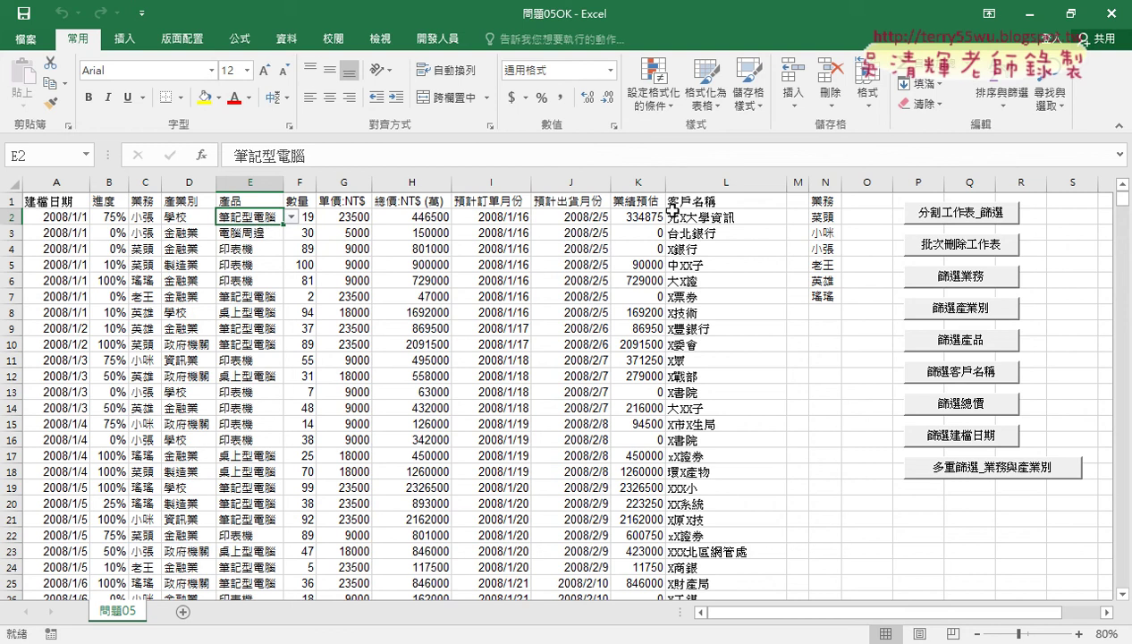
{"action": "left_click", "coordinate": [950, 211]}
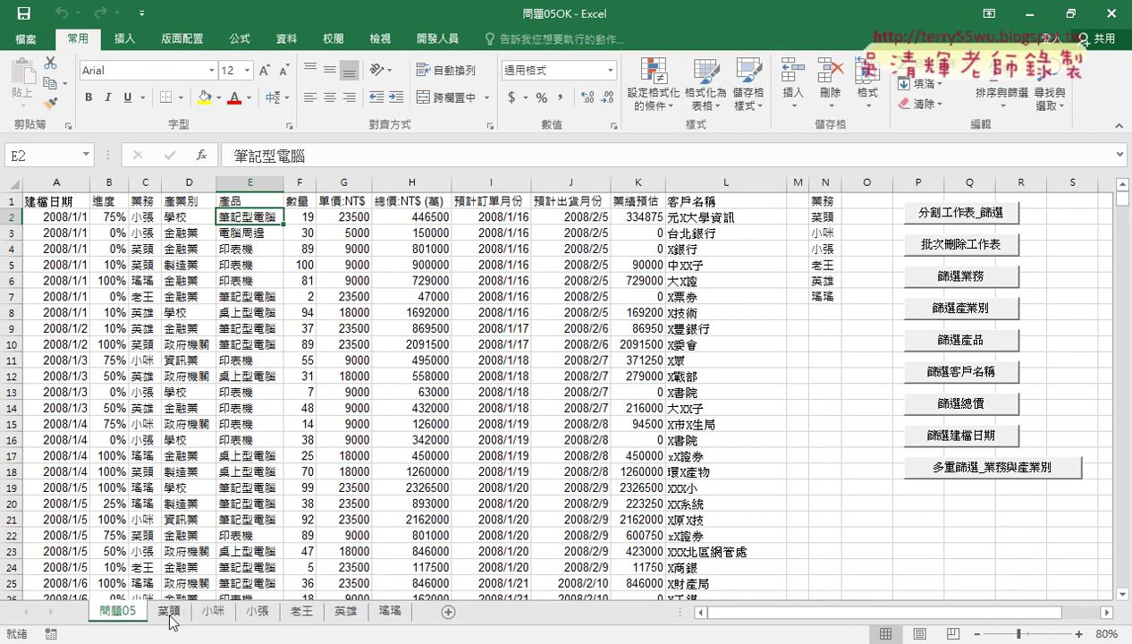
{"action": "left_click", "coordinate": [959, 244]}
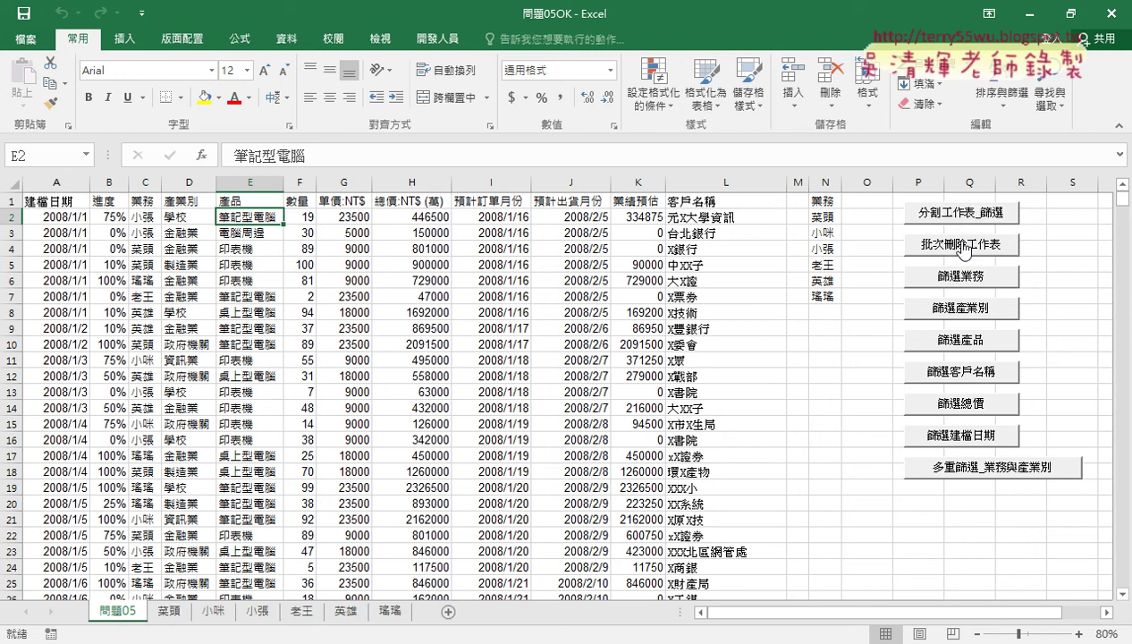